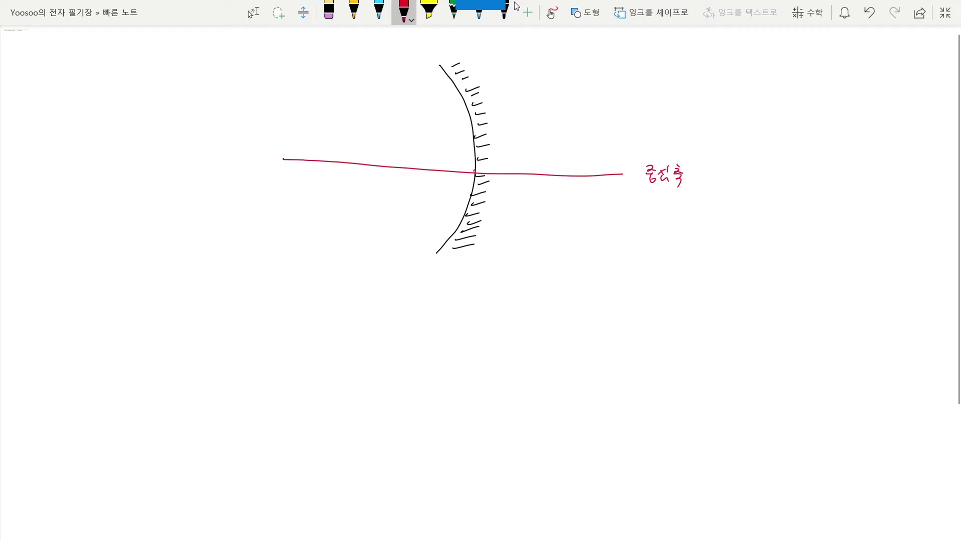
Label the mirror's vertex P and draw a light-blue incident ray with an arrow, meeting the mirror at a point labelled Q.
left_click_drag(491, 150, 492, 163)
left_click(378, 11)
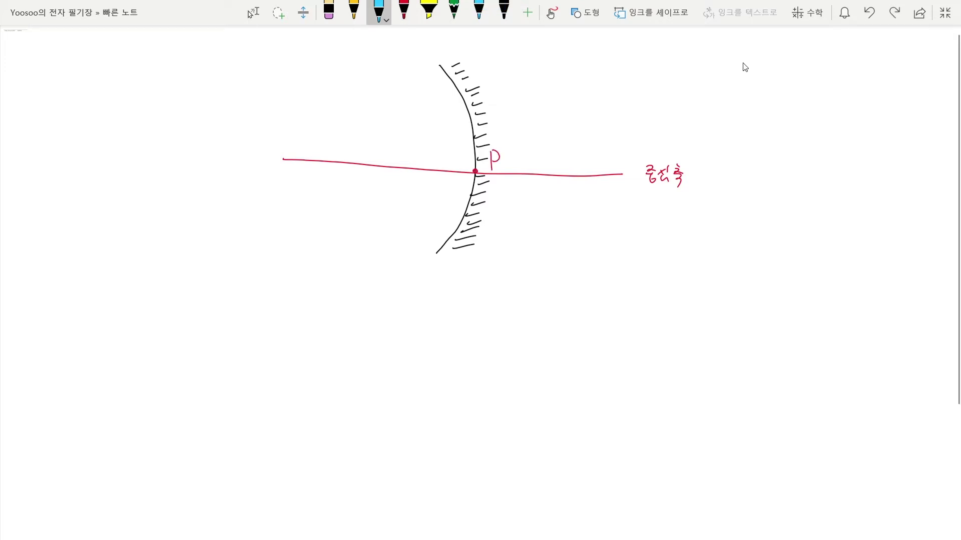
mouse_move(288, 102)
left_mouse_down()
mouse_move(465, 108)
mouse_move(403, 115)
left_mouse_up()
left_click(466, 108)
mouse_move(493, 100)
left_mouse_down()
mouse_move(487, 106)
mouse_move(508, 106)
left_mouse_up()
Draw the reflected ray from Q across the principal axis with a direction arrow, and label the crossing point F.
left_click_drag(467, 109, 375, 183)
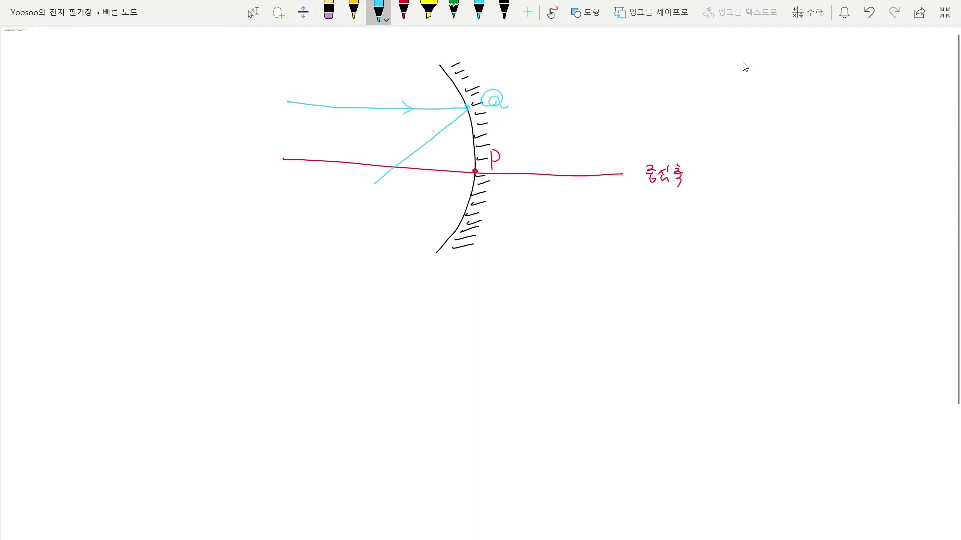
left_click_drag(433, 131, 443, 136)
left_click_drag(398, 182, 394, 202)
Draw a yellow line from Q to the principal axis and label the point where it crosses C.
left_click(354, 10)
left_click_drag(468, 106, 331, 175)
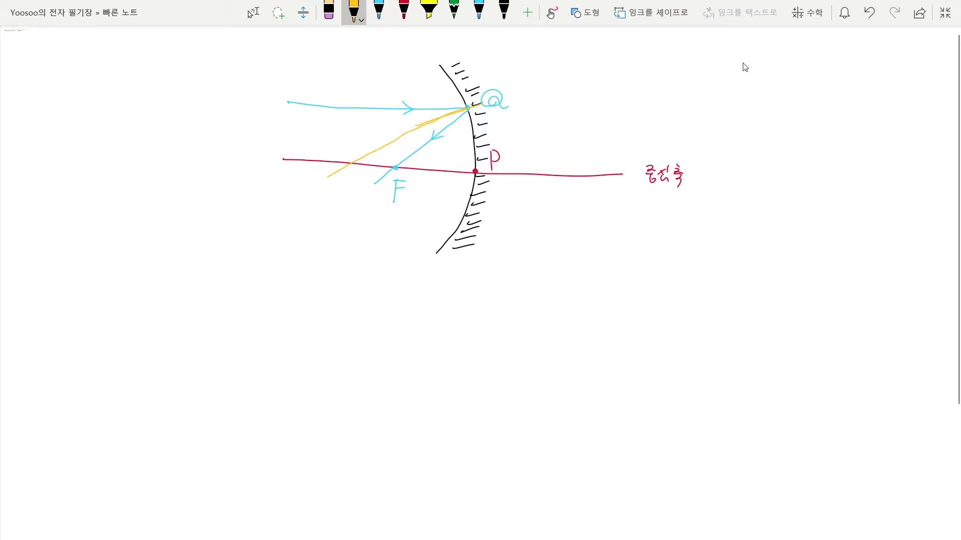
mouse_move(358, 176)
left_mouse_down()
mouse_move(348, 177)
mouse_move(359, 188)
left_mouse_up()
Mark in red the two angles at Q and the angle at C as θ, and the angle at F as 2θ.
left_click(404, 10)
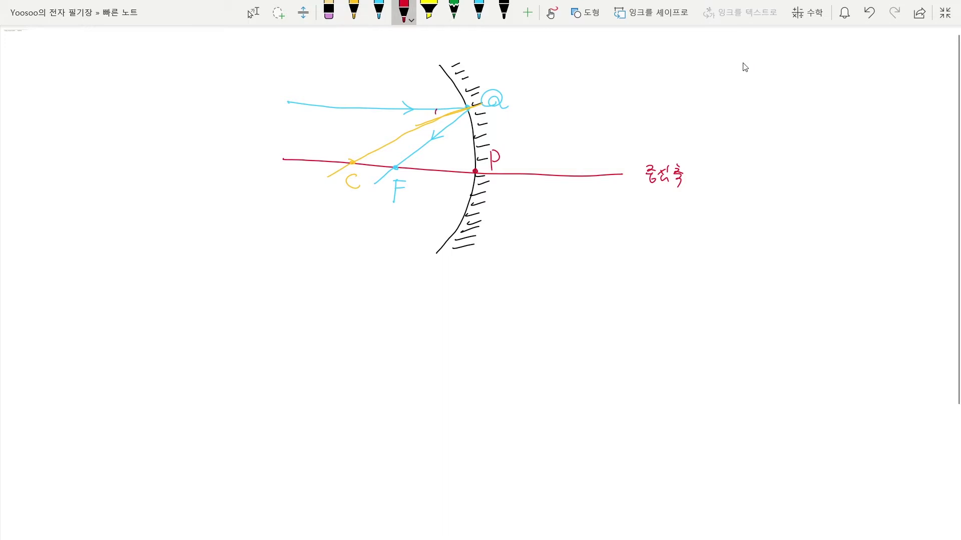
mouse_move(425, 111)
left_mouse_down()
mouse_move(446, 130)
mouse_move(434, 128)
left_mouse_up()
left_click_drag(382, 151, 385, 156)
mouse_move(412, 157)
left_mouse_down()
mouse_move(423, 169)
mouse_move(444, 157)
left_mouse_up()
Sketch sector CPQ in black below the mirror, with its radius labelled r and its central angle θ.
left_click(504, 11)
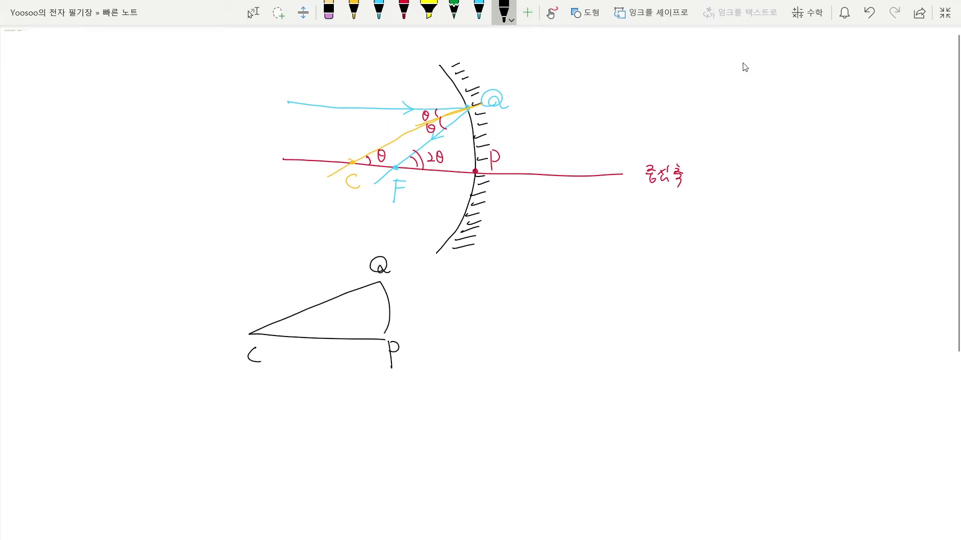
left_click_drag(320, 354, 328, 356)
left_click_drag(294, 322, 298, 330)
Write arc PQ = rθ beside the first sector and sketch a second sector with corners F, P and Q.
mouse_move(478, 292)
left_mouse_down()
mouse_move(499, 291)
mouse_move(481, 316)
mouse_move(505, 310)
left_mouse_up()
left_click_drag(518, 297, 521, 297)
left_click_drag(519, 302, 566, 300)
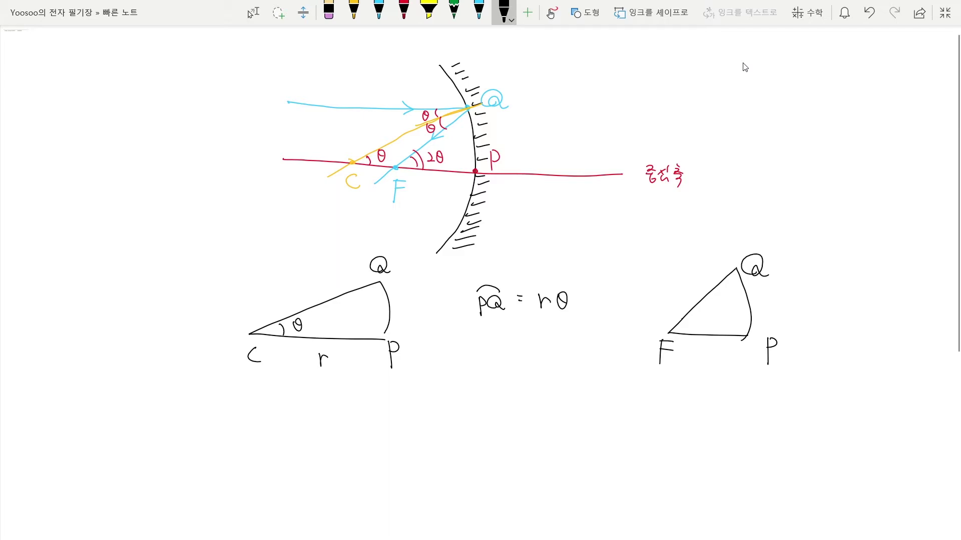
Mark the angle at F in the second sector as 2θ and label its radius f.
left_click_drag(682, 319, 690, 331)
mouse_move(687, 316)
left_mouse_down()
mouse_move(697, 334)
mouse_move(721, 320)
left_mouse_up()
left_click_drag(711, 348, 704, 371)
left_click_drag(700, 359, 713, 358)
Write arc PQ = f2θ beside the second sector and the result r = 2f below the two equations.
mouse_move(804, 312)
left_mouse_down()
mouse_move(829, 312)
mouse_move(808, 335)
mouse_move(815, 326)
left_mouse_up()
left_click_drag(831, 321, 834, 329)
left_click_drag(841, 321, 847, 321)
mouse_move(840, 325)
left_mouse_down()
mouse_move(873, 316)
mouse_move(898, 325)
left_mouse_up()
left_click_drag(907, 312, 911, 319)
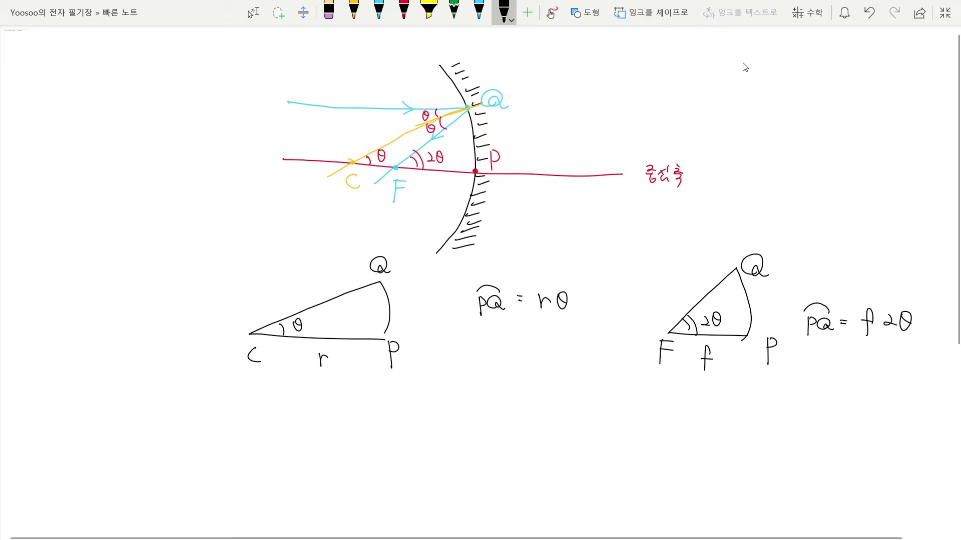
mouse_move(537, 388)
left_mouse_down()
mouse_move(582, 410)
mouse_move(590, 393)
left_mouse_up()
Below the derivation, draw x and y axes, a vertical line x = 1/4 and the point F(-1/4, 0).
left_click(252, 12)
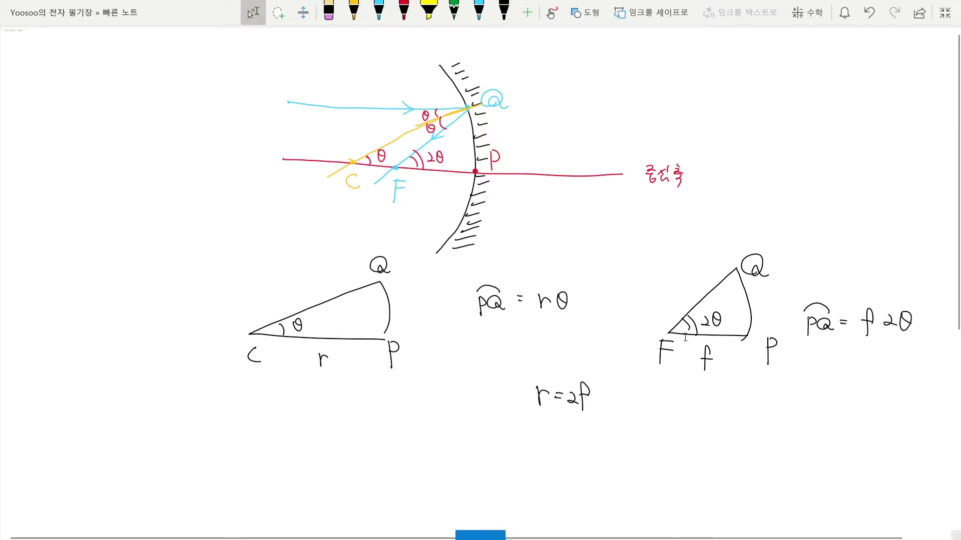
scroll(701, 322, "down", 6)
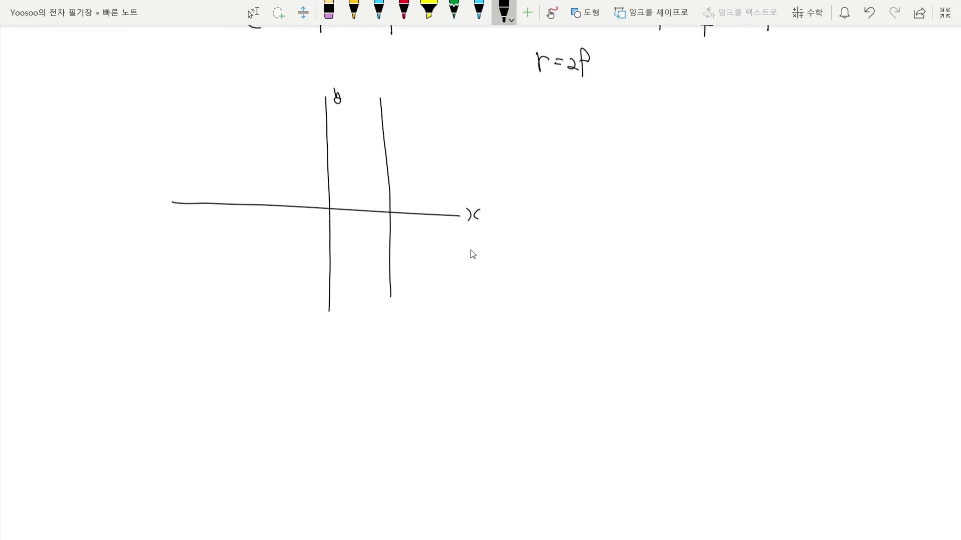
mouse_move(392, 98)
left_mouse_down()
mouse_move(394, 110)
mouse_move(423, 117)
left_mouse_up()
left_click_drag(260, 200, 264, 206)
left_click_drag(265, 200, 259, 206)
left_click_drag(254, 212, 248, 228)
left_click_drag(248, 220, 253, 220)
mouse_move(267, 211)
left_mouse_down()
mouse_move(266, 228)
mouse_move(299, 221)
mouse_move(309, 232)
left_mouse_up()
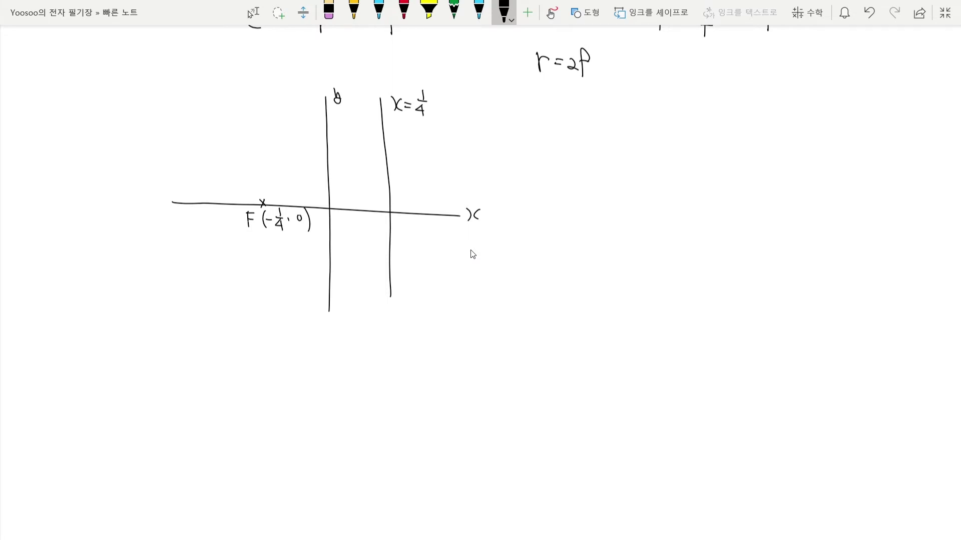
Annotate the line x = 1/4 as 준선 and the point F as 초점.
left_click_drag(442, 98, 450, 107)
left_click_drag(442, 111, 461, 116)
left_click_drag(247, 244, 268, 257)
Mark point Q(x, y), draw its perpendicular to the directrix at S, and connect Q to F.
left_click_drag(294, 129, 299, 137)
mouse_move(299, 129)
left_mouse_down()
mouse_move(294, 136)
mouse_move(274, 125)
mouse_move(286, 123)
left_mouse_up()
left_click_drag(290, 114, 307, 120)
mouse_move(308, 114)
left_mouse_down()
mouse_move(303, 125)
mouse_move(322, 132)
mouse_move(381, 128)
left_mouse_up()
left_click_drag(373, 128, 393, 141)
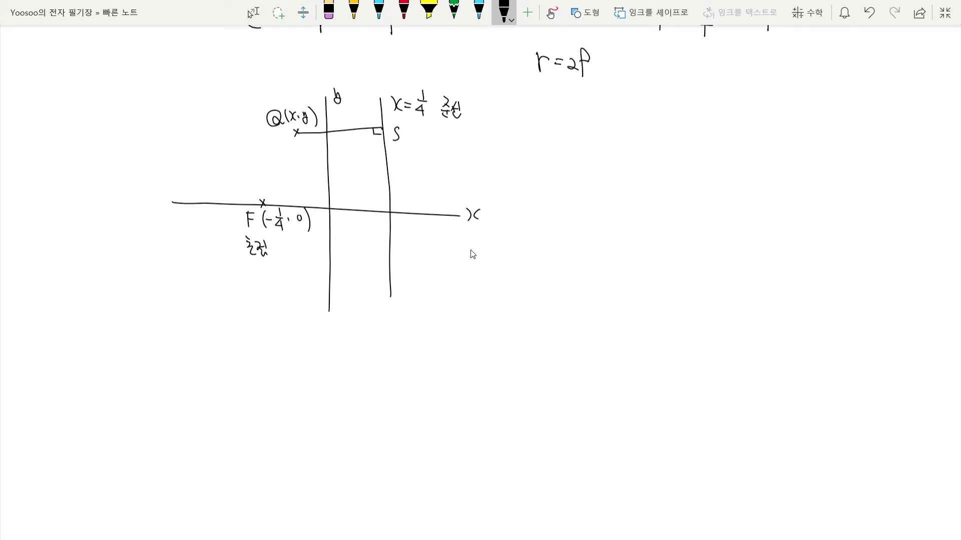
left_click_drag(296, 132, 266, 205)
Write the condition QF = QS with segment bars and draw a red left-opening parabola through Q and the origin.
left_click_drag(559, 119, 585, 120)
mouse_move(570, 129)
left_mouse_down()
mouse_move(568, 140)
mouse_move(586, 145)
mouse_move(638, 120)
left_mouse_up()
left_click_drag(619, 134, 626, 140)
left_click_drag(623, 134, 639, 142)
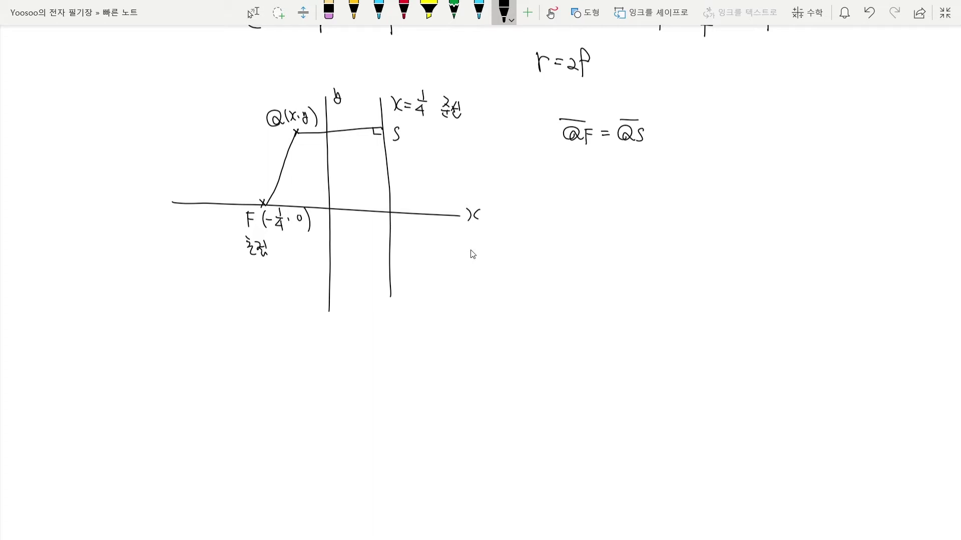
left_click_drag(256, 97, 250, 347)
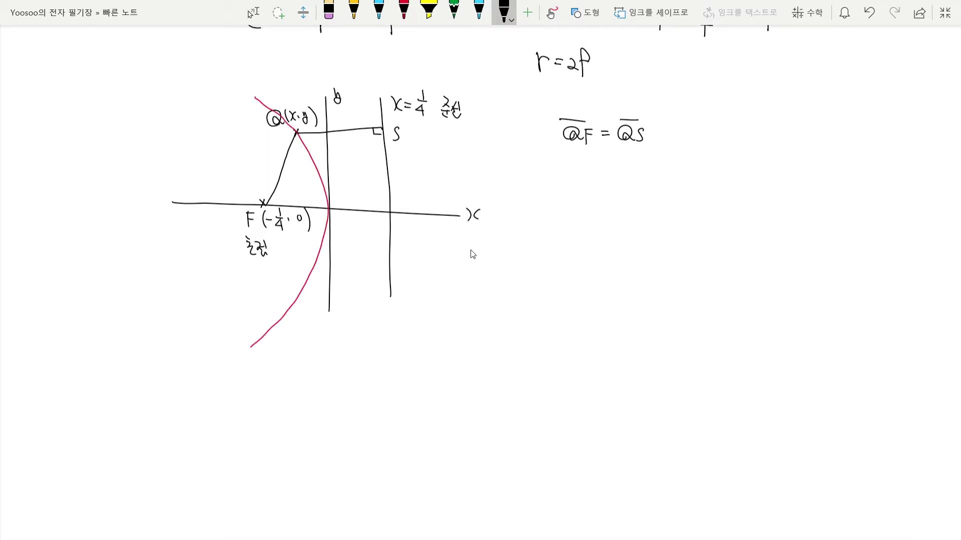
Write the distance equation √((x-(-1/4))²+(y-0)²) = |1/4-x| under the segment condition.
left_click_drag(527, 165, 643, 165)
left_click_drag(547, 174, 546, 193)
left_click_drag(549, 181, 557, 191)
left_click_drag(561, 186, 565, 186)
left_click_drag(570, 175, 570, 193)
left_click_drag(581, 176, 589, 190)
left_click_drag(602, 173, 601, 201)
left_click_drag(618, 179, 649, 197)
left_click_drag(690, 165, 689, 204)
left_click_drag(705, 172, 706, 184)
left_click_drag(700, 187, 710, 187)
left_click_drag(704, 190, 708, 199)
left_click_drag(718, 189, 722, 188)
left_click_drag(728, 183, 734, 191)
left_click_drag(737, 165, 737, 212)
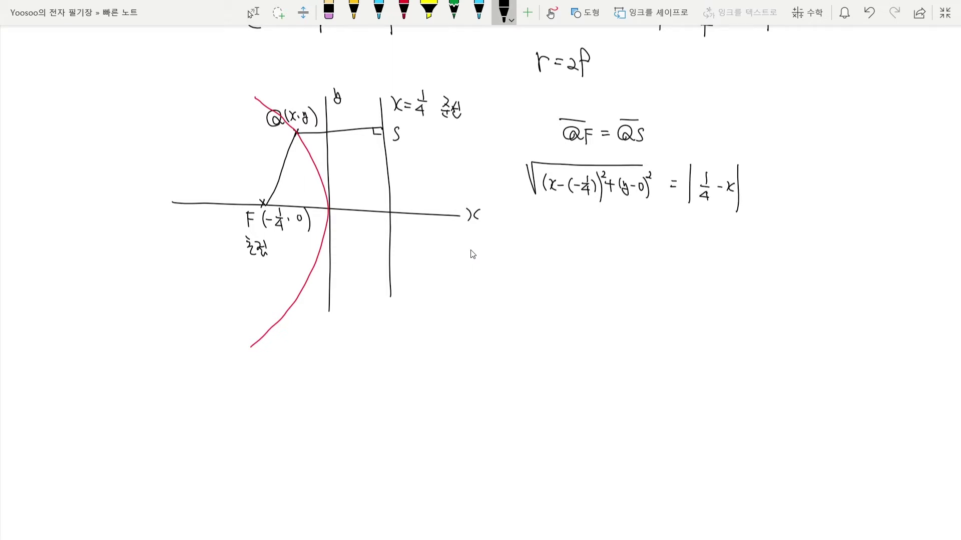
Write the squared equation (x+1/4)²+y² = |1/4-x|² and its expansion x²+1/2x+1/16+y² = 1/16-1/2x+x².
left_click_drag(538, 232, 538, 247)
left_click_drag(543, 235, 575, 250)
left_click_drag(629, 228, 628, 258)
left_click_drag(636, 235, 673, 248)
left_click_drag(679, 230, 678, 263)
left_click_drag(525, 280, 581, 298)
left_click_drag(583, 280, 666, 305)
left_click_drag(675, 276, 781, 301)
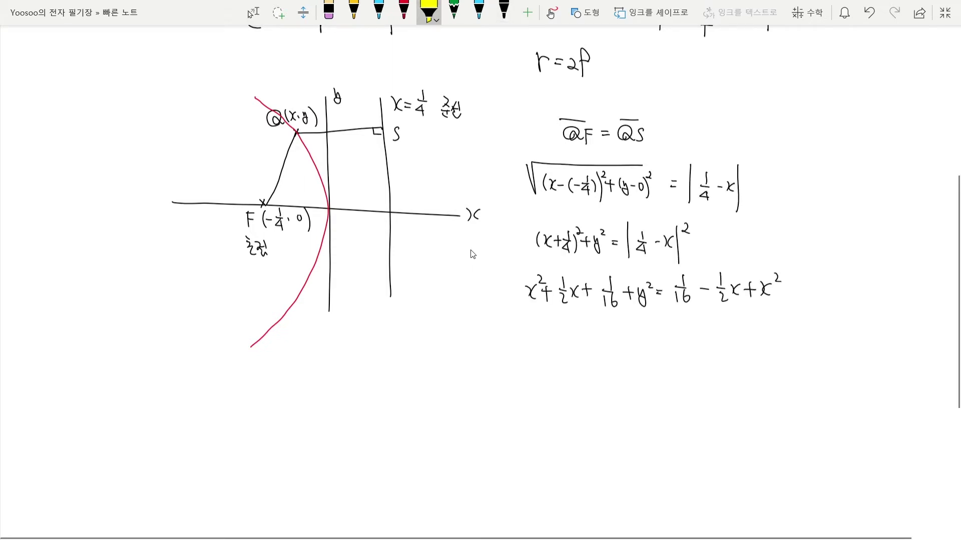
Strike out the x² and 1/16 terms on both sides of the expanded equation with the yellow highlighter.
left_click(428, 9)
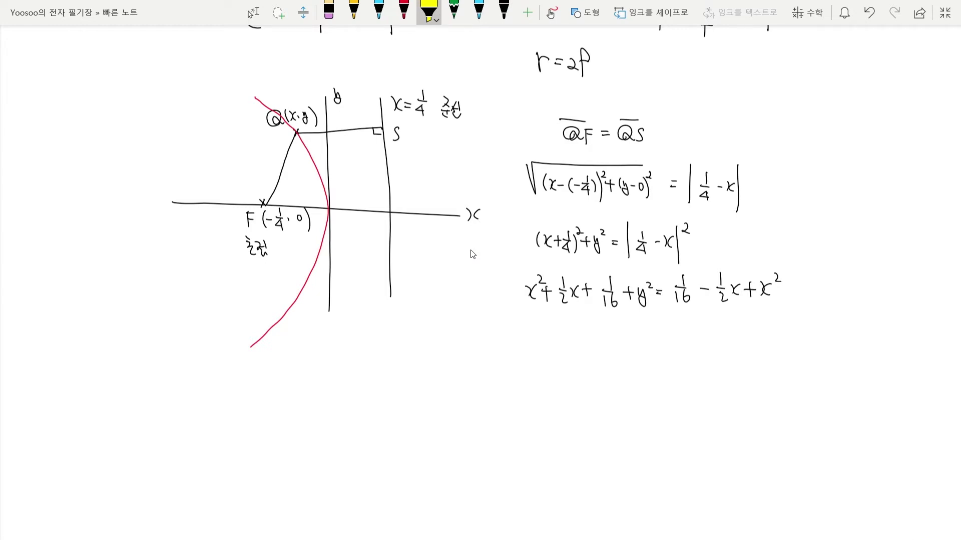
left_click_drag(550, 268, 523, 315)
left_click_drag(785, 262, 753, 304)
left_click_drag(595, 270, 629, 313)
left_click_drag(665, 270, 697, 312)
Write the simplified equation x = -y² in black below the expansion.
left_click(504, 11)
left_click_drag(575, 335, 585, 353)
left_click_drag(594, 341, 600, 340)
left_click_drag(594, 345, 599, 345)
left_click_drag(604, 343, 608, 344)
left_click_drag(611, 338, 622, 356)
left_click_drag(632, 335, 637, 340)
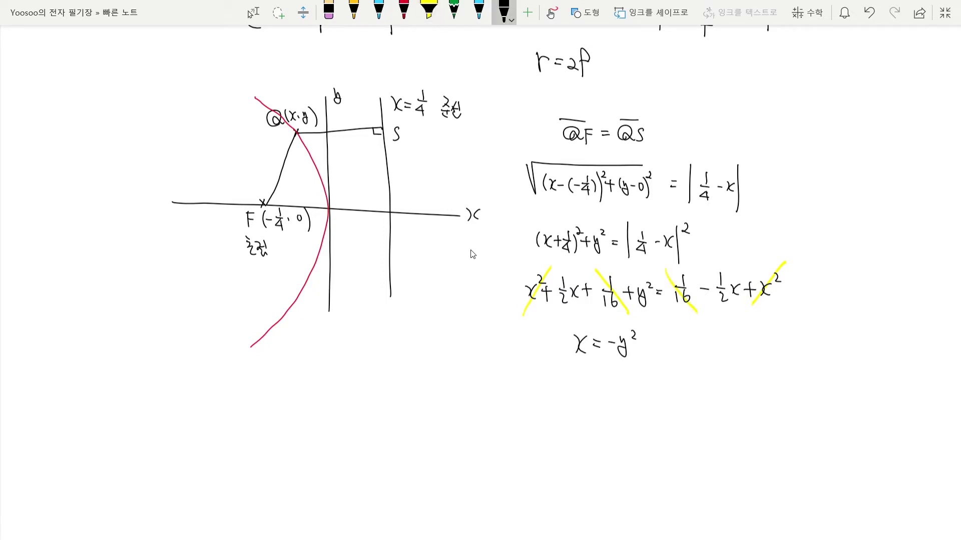
Switch to the GeoGebra calculator and plot the parabola x = -y².
key("Escape")
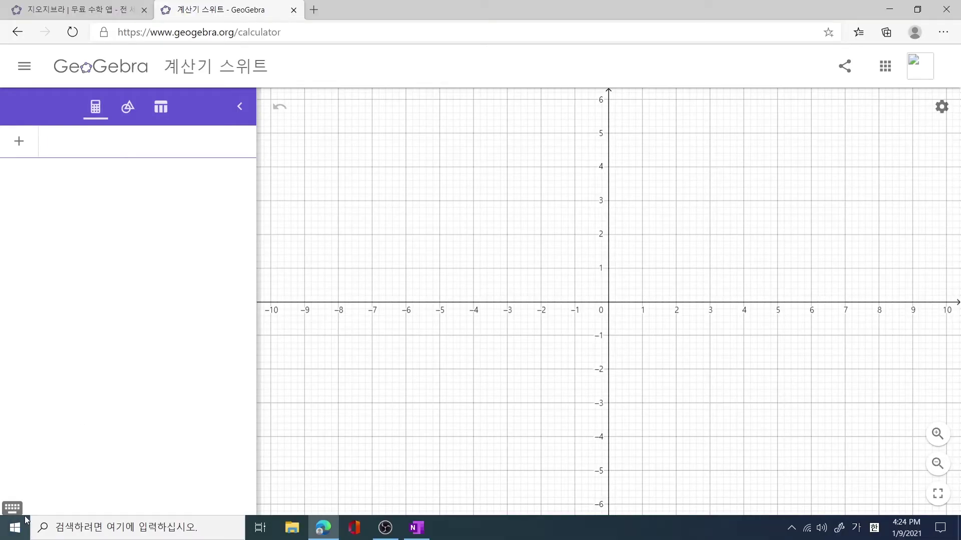
left_click(20, 510)
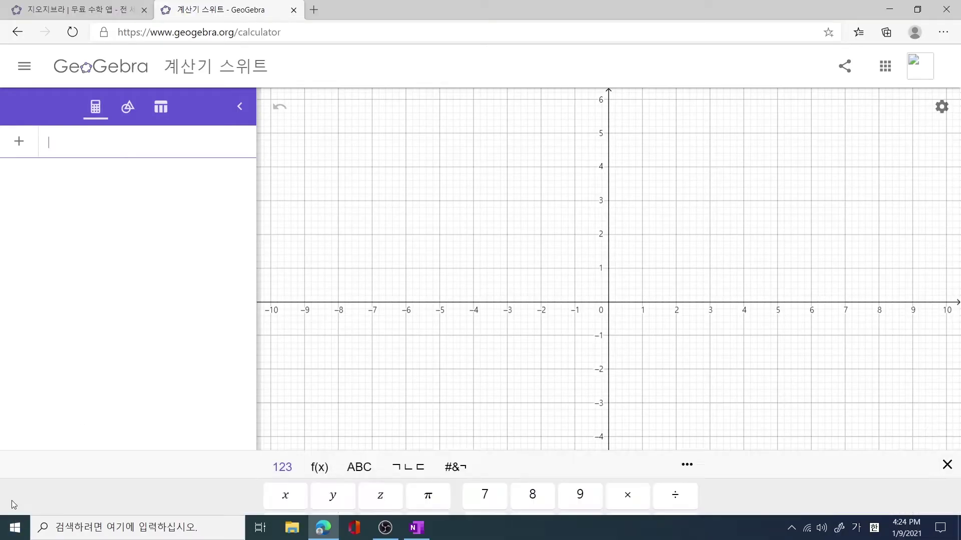
left_click(289, 410)
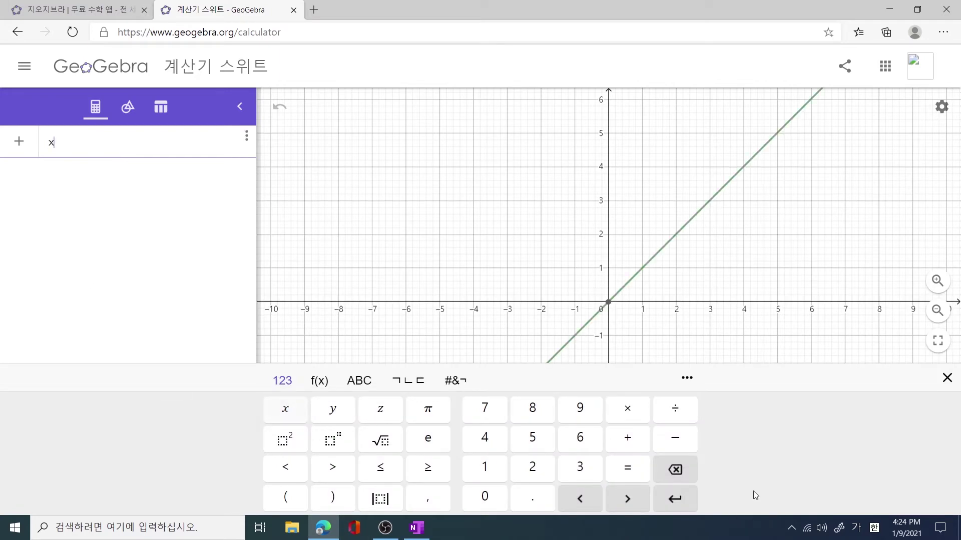
left_click(620, 470)
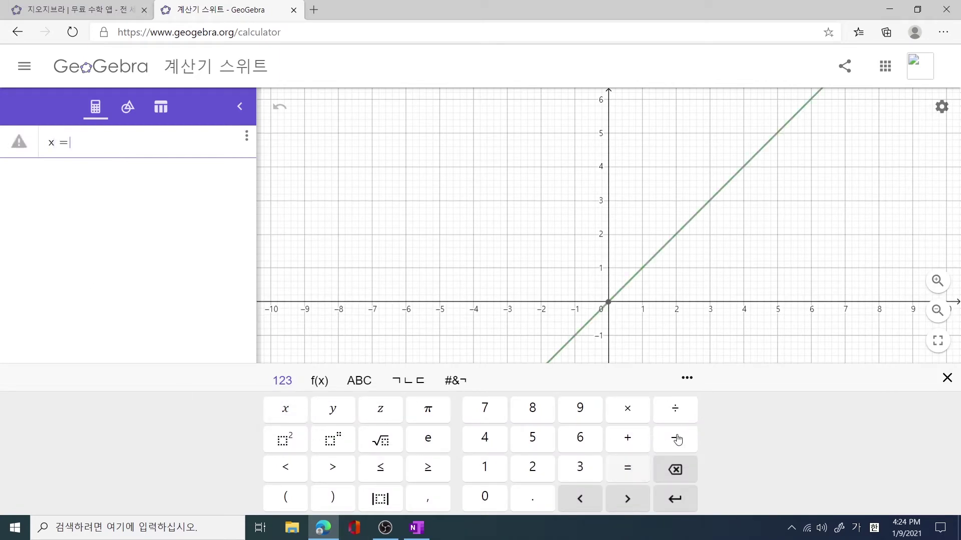
left_click(675, 438)
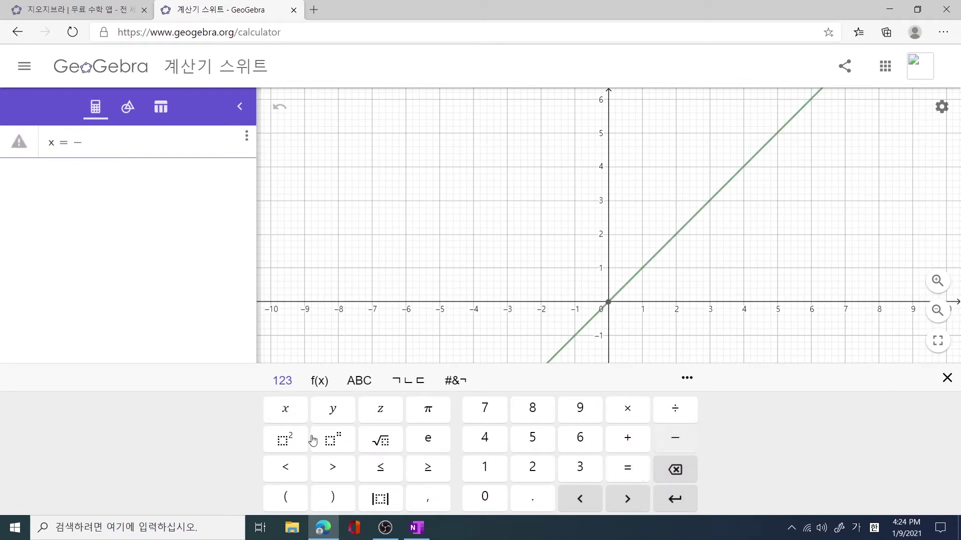
left_click(333, 411)
left_click(282, 441)
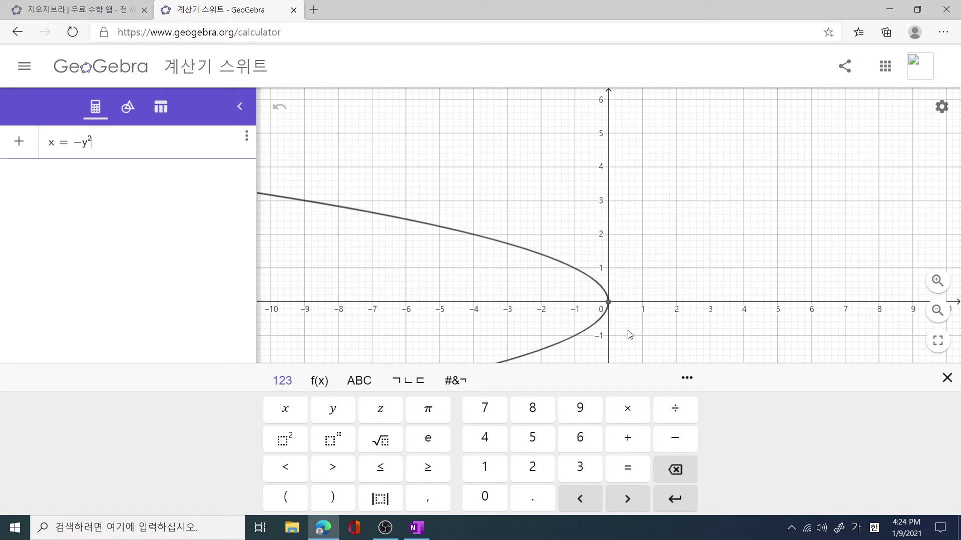
scroll(631, 331, "down", 2)
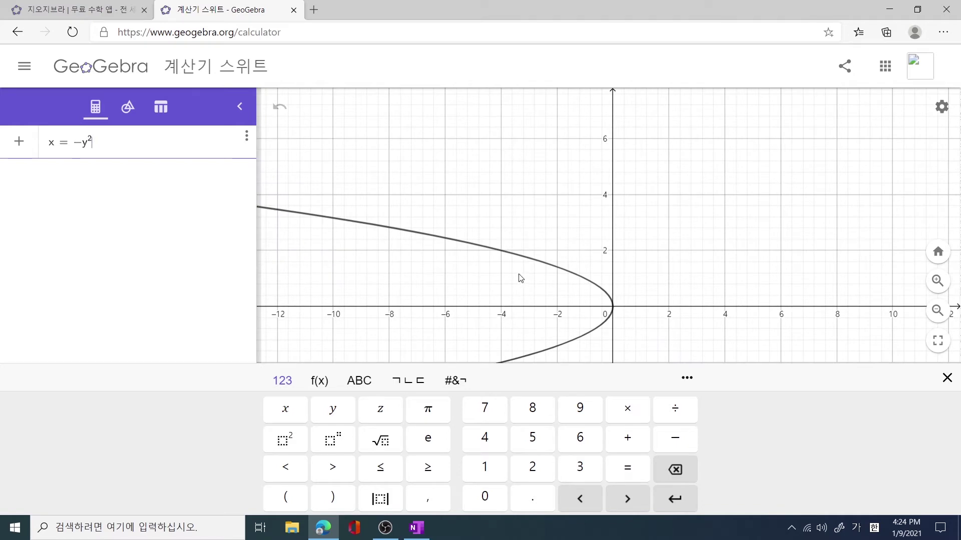
With the graph in full screen, construct line AB along the x-axis and place point Q on the parabola's upper branch.
key("F11")
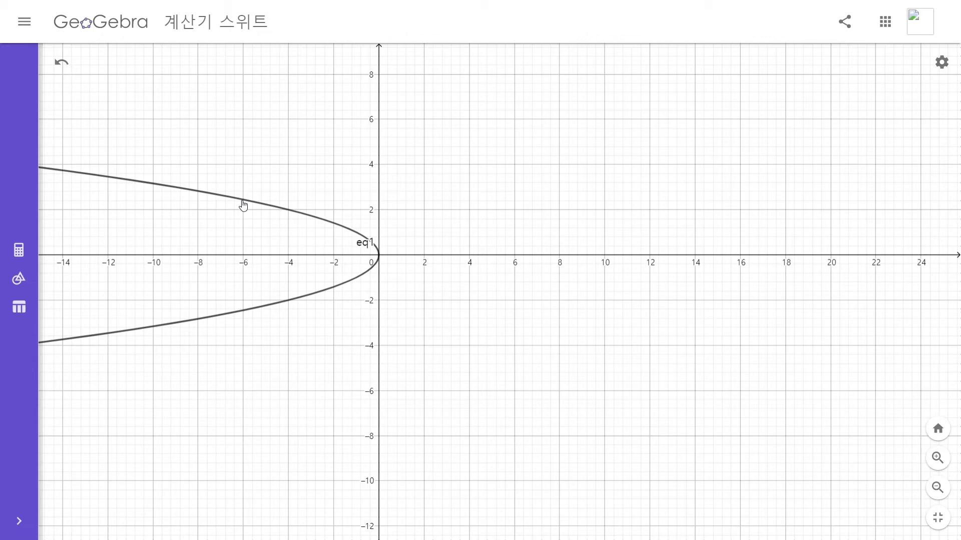
key("ctrl+z")
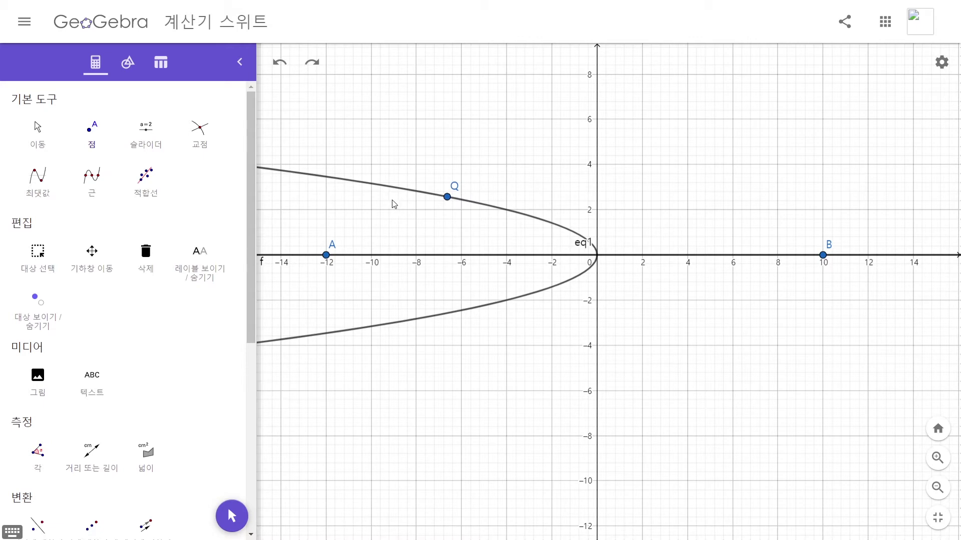
Construct a line through point Q parallel to line AB.
scroll(170, 356, "down", 6)
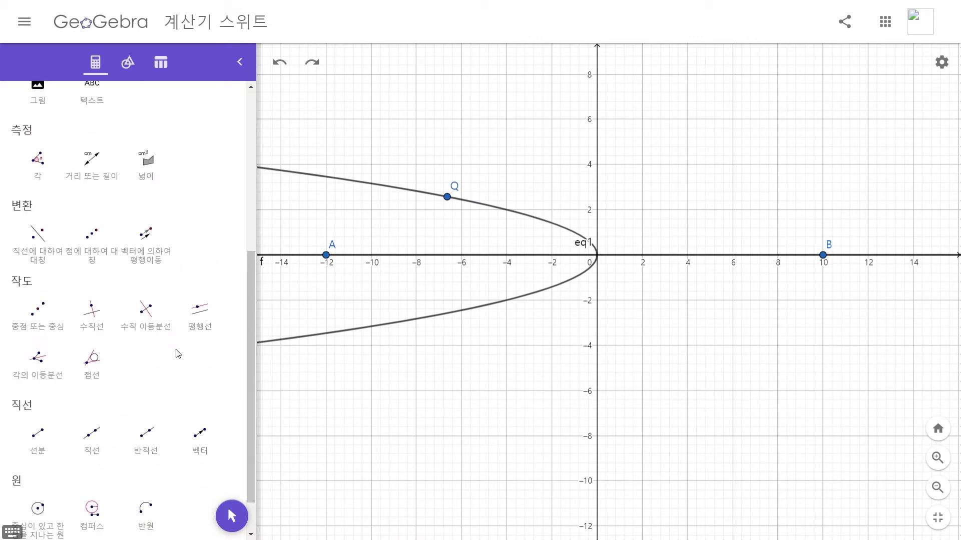
left_click(201, 281)
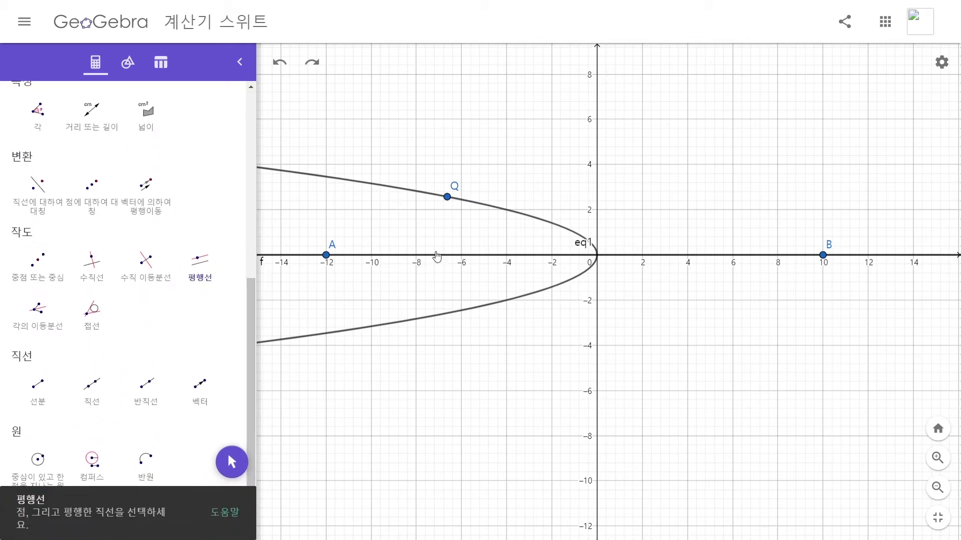
left_click(437, 255)
left_click(447, 197)
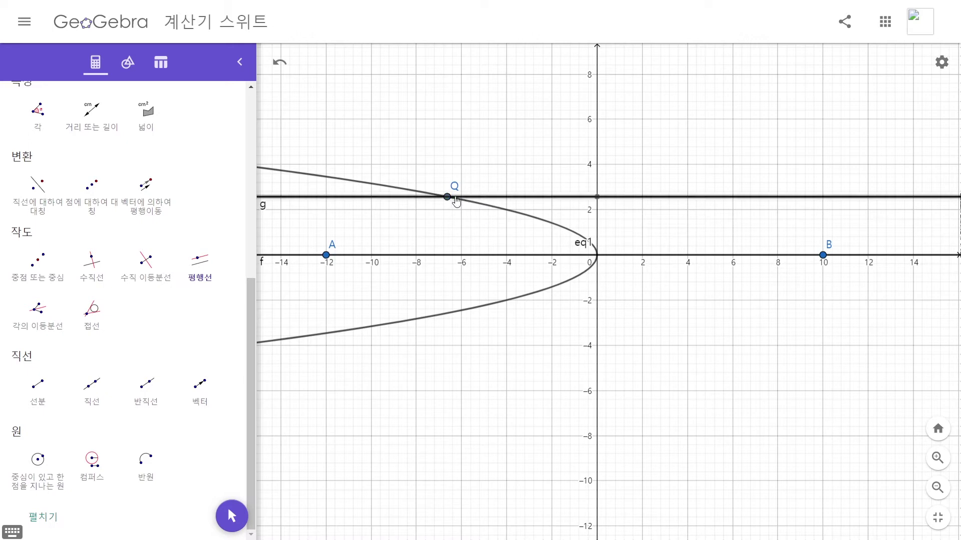
left_click(449, 198)
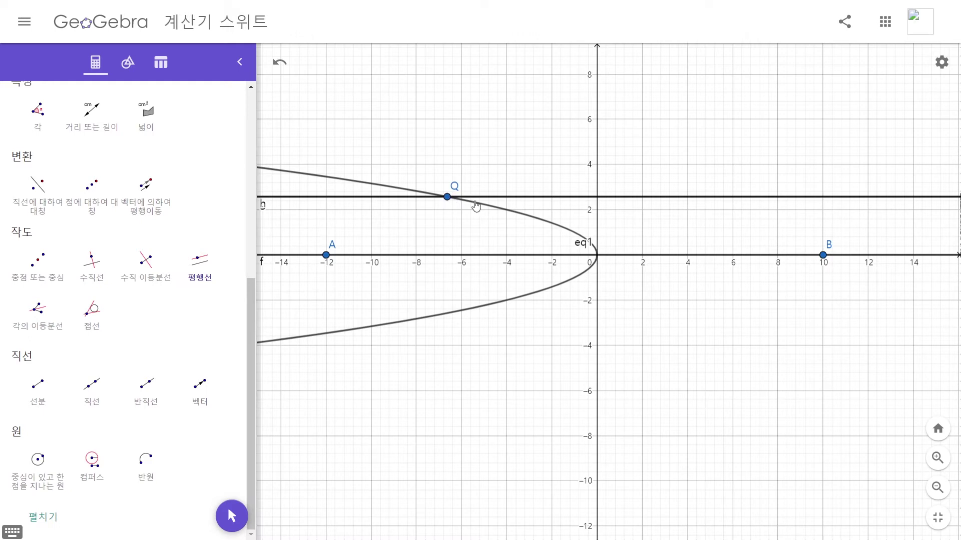
Construct the tangent to the parabola at point Q.
scroll(161, 429, "up", 2)
left_click(93, 378)
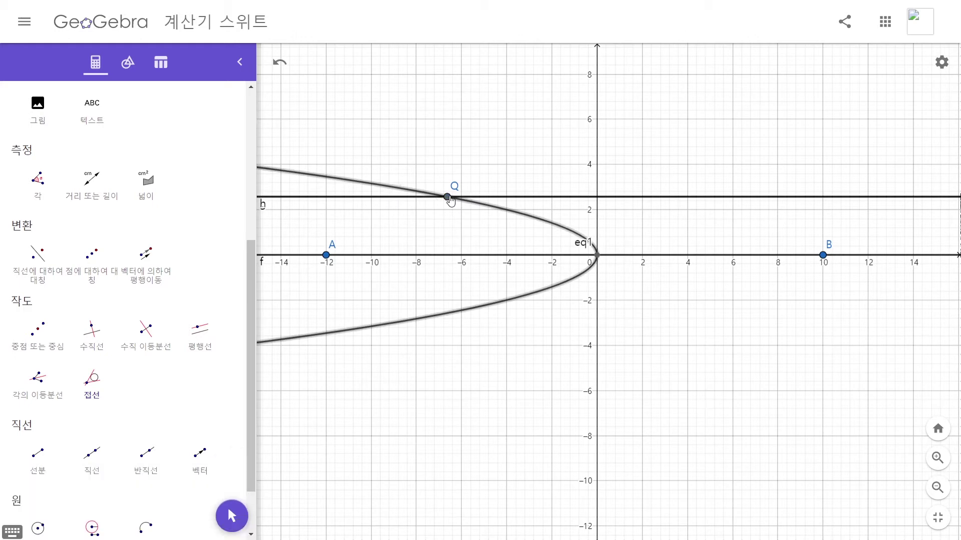
left_click(448, 197)
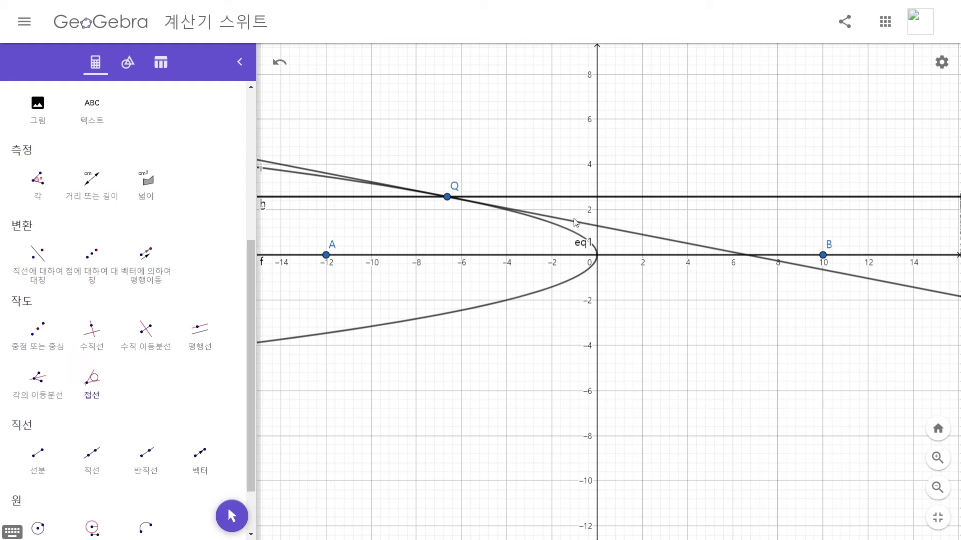
left_click(506, 209)
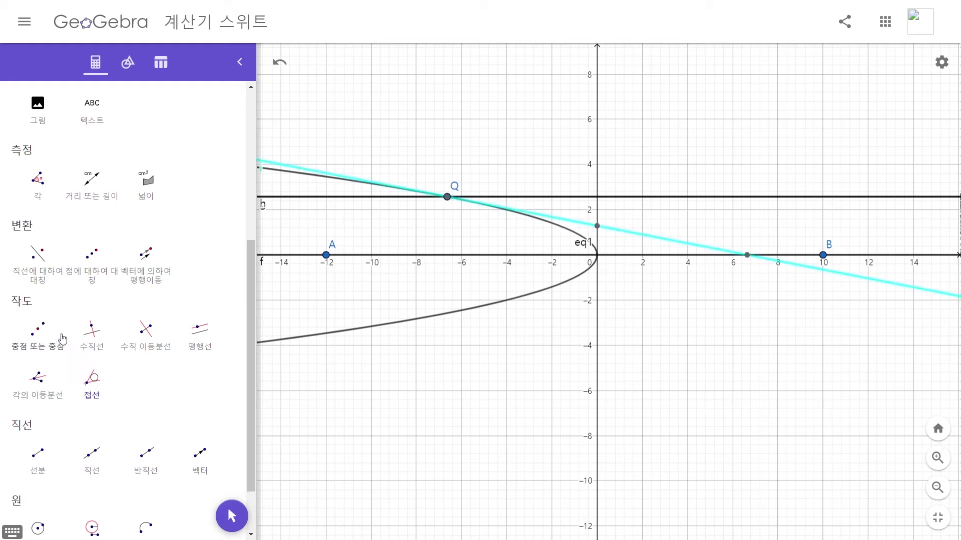
Construct the normal at point Q as a perpendicular to the tangent.
left_click(92, 330)
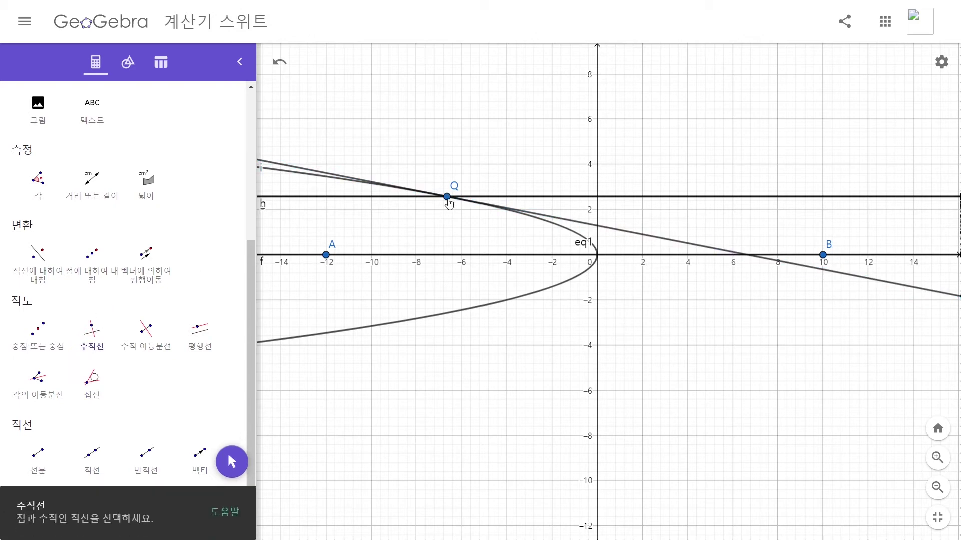
left_click(92, 331)
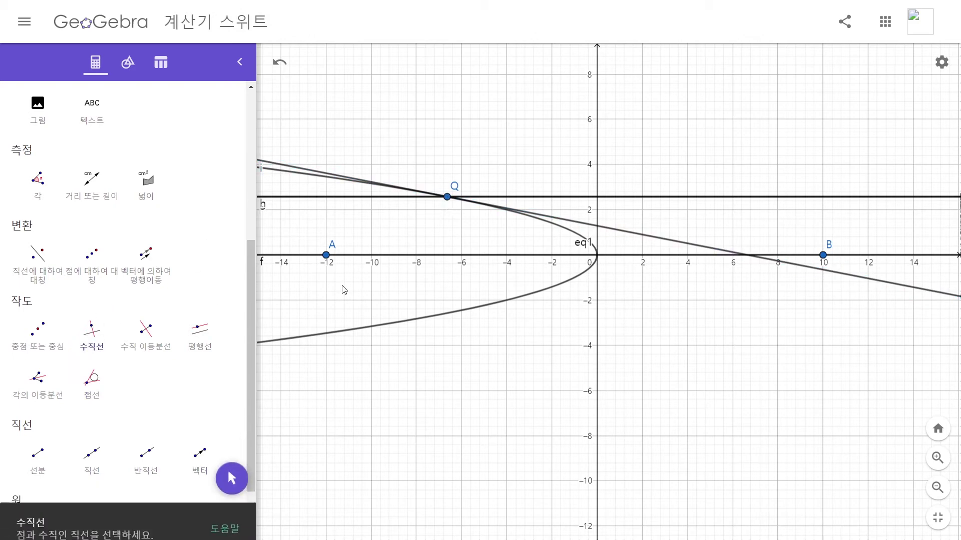
left_click(587, 223)
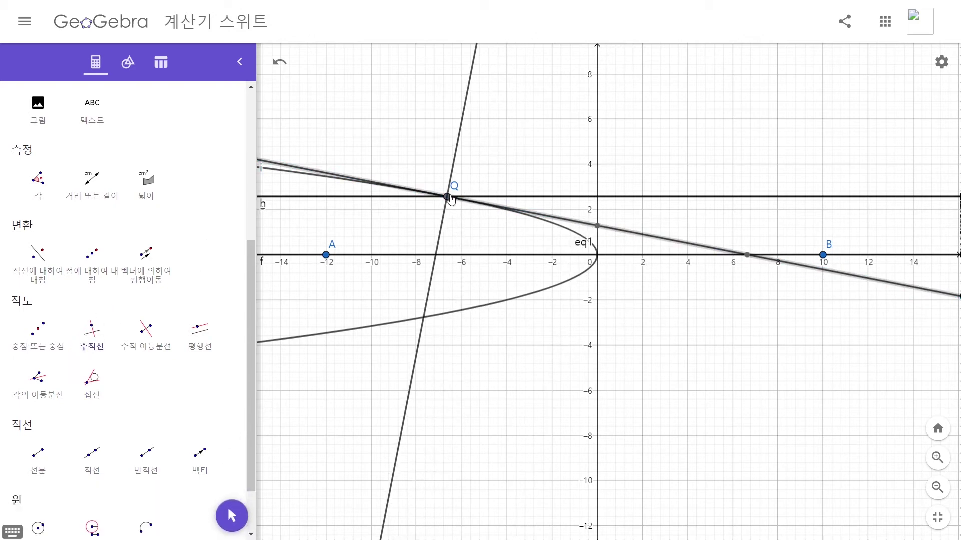
left_click(447, 197)
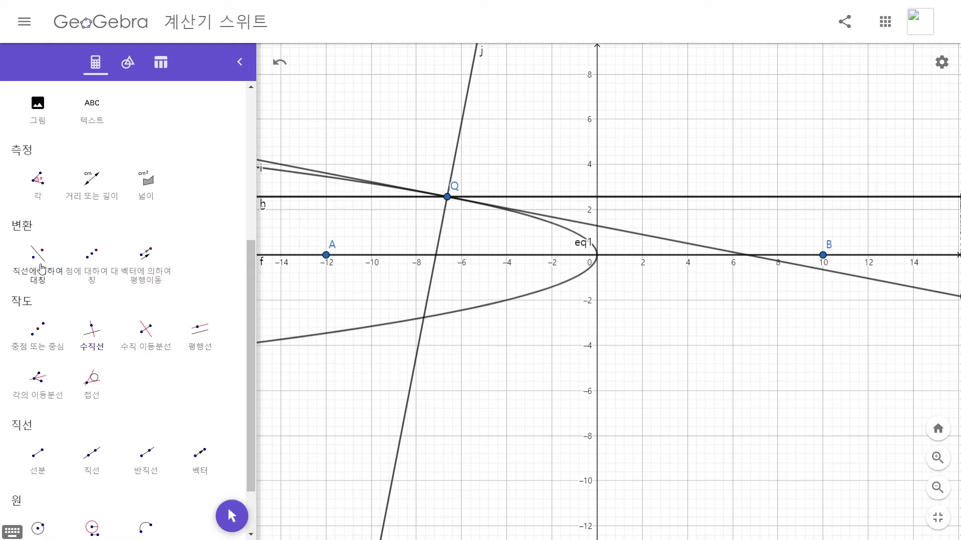
Reflect the horizontal line through point Q across the normal at Q.
left_click(41, 261)
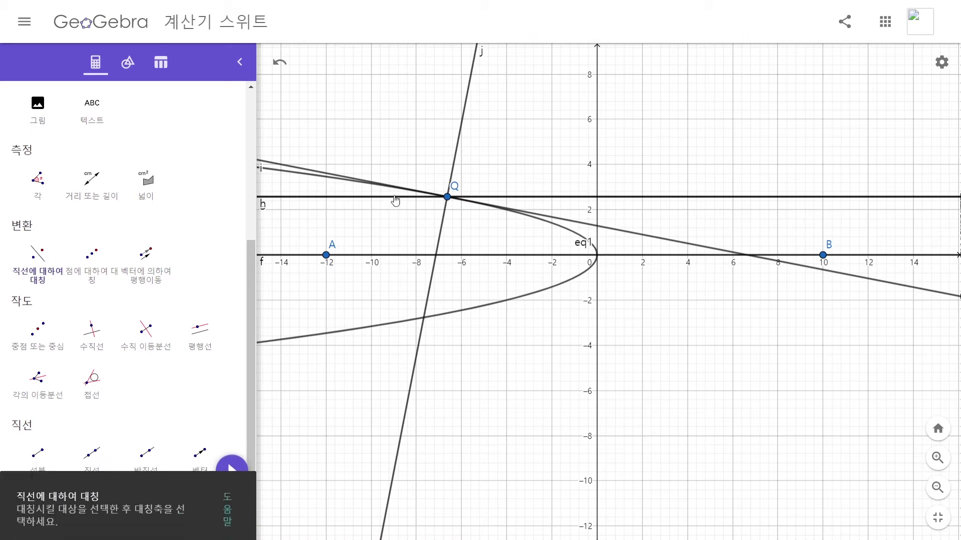
left_click(395, 198)
left_click(442, 222)
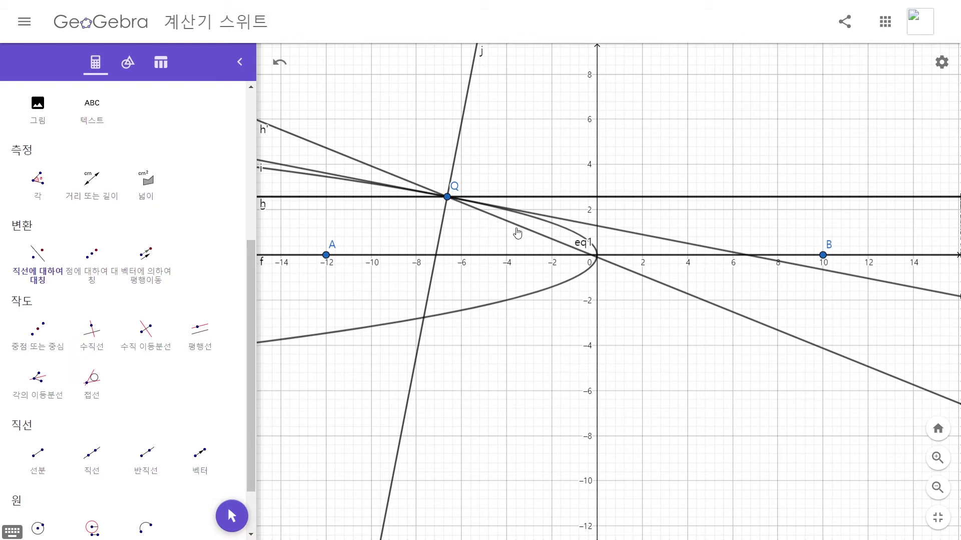
key("ctrl+z")
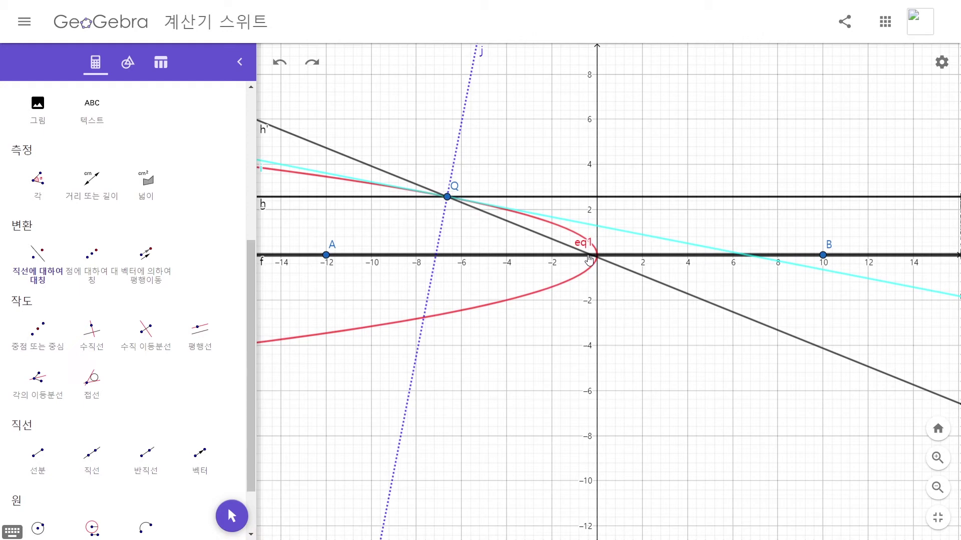
Place point F where the reflected line h' crosses the x-axis near the parabola's vertex.
scroll(589, 259, "up", 8)
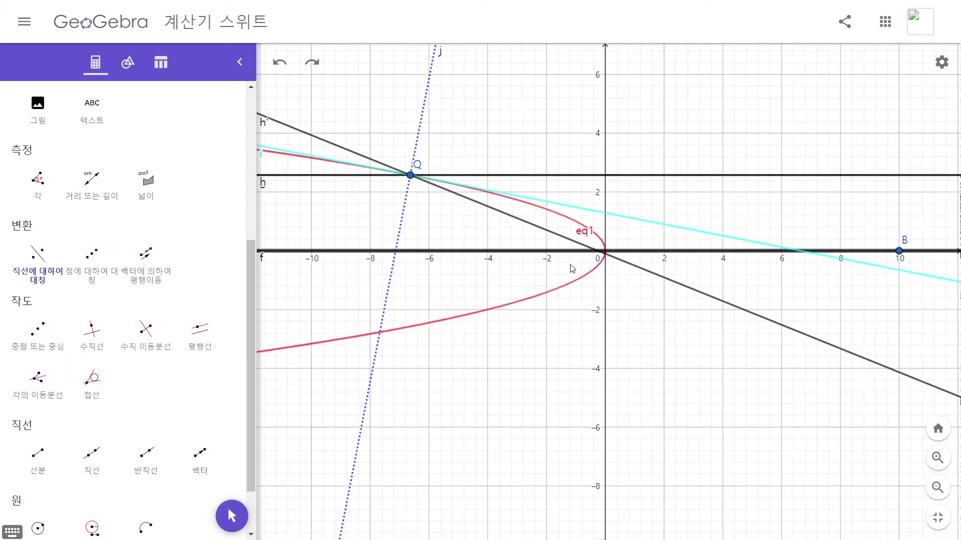
scroll(589, 269, "up", 10)
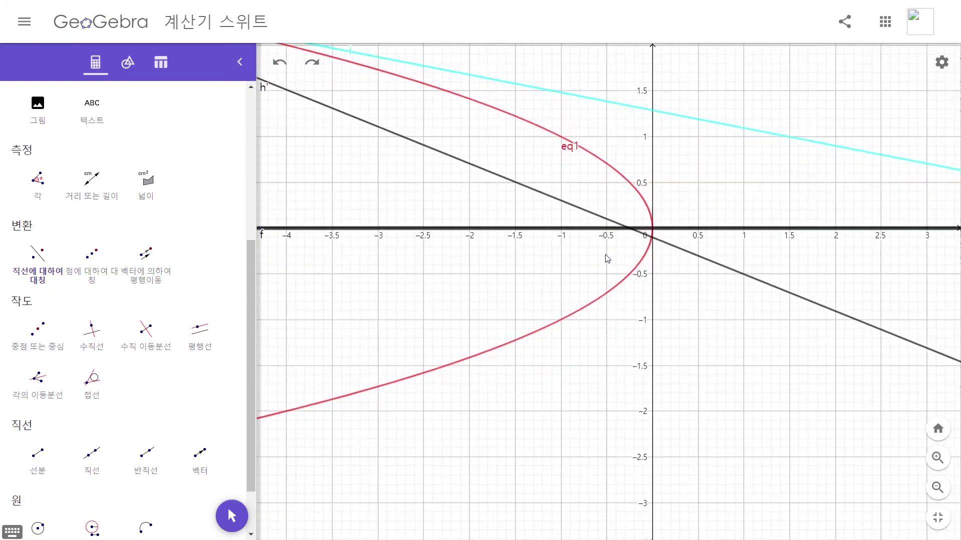
scroll(625, 246, "up", 10)
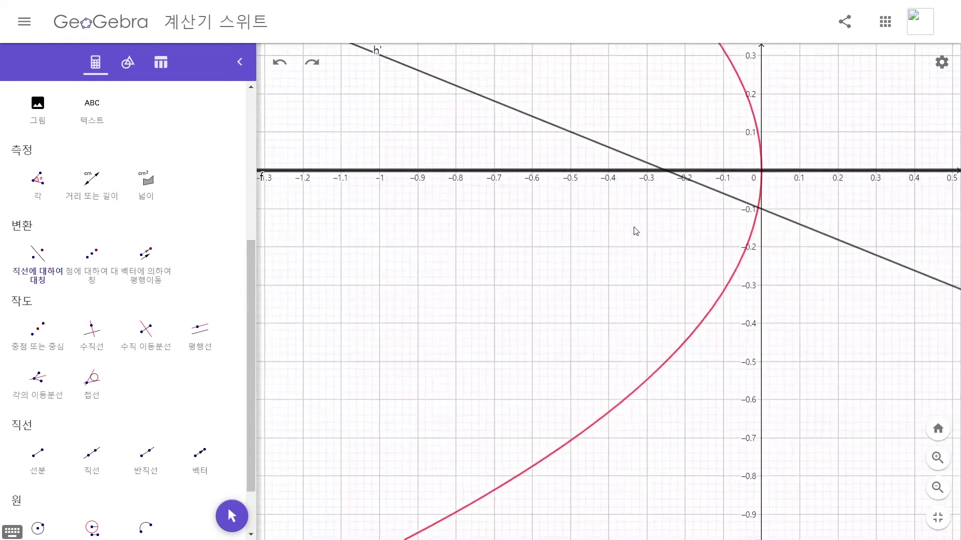
scroll(658, 211, "up", 2)
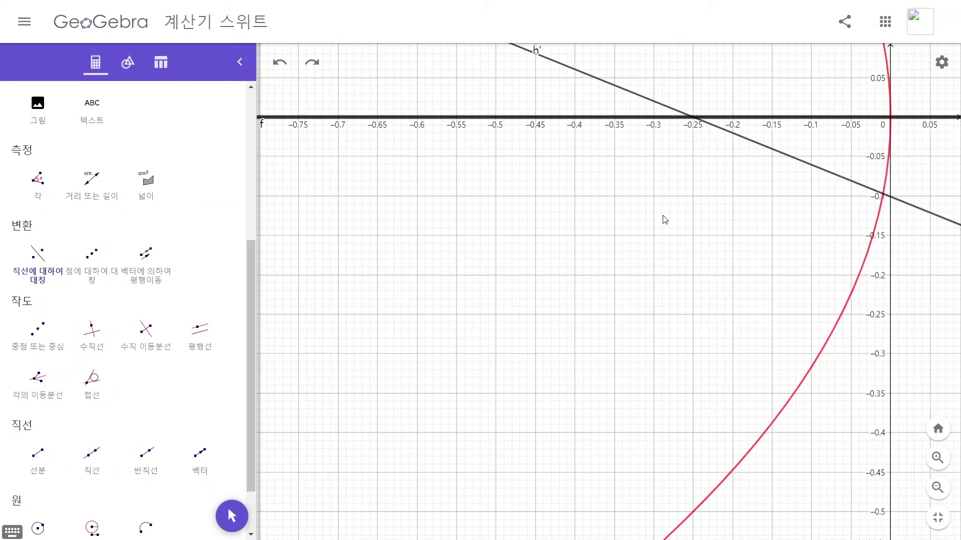
scroll(626, 213, "down", 3)
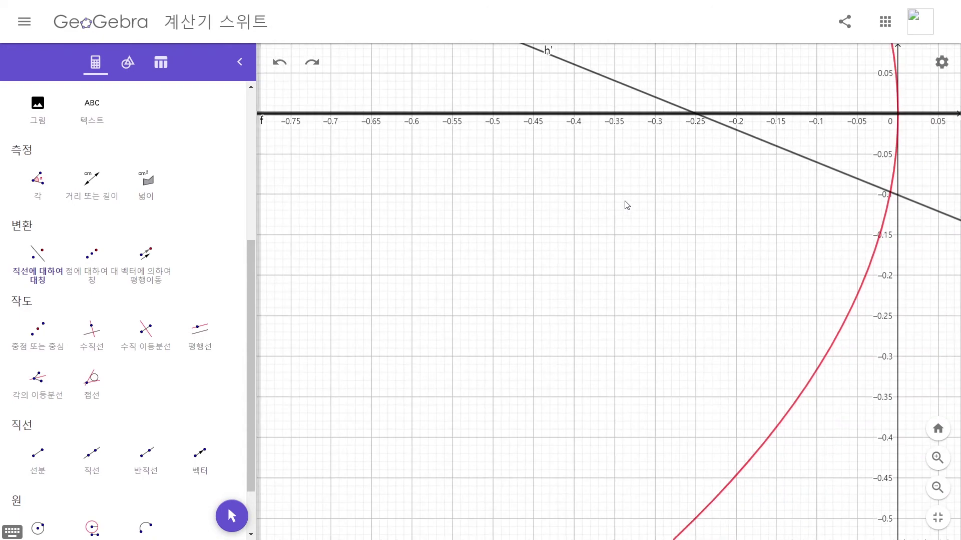
scroll(626, 208, "down", 4)
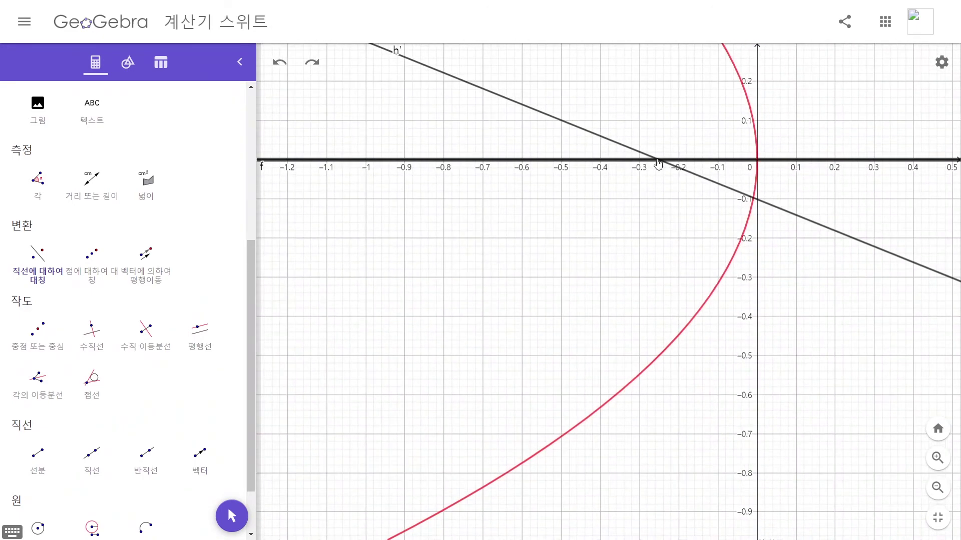
scroll(108, 147, "up", 5)
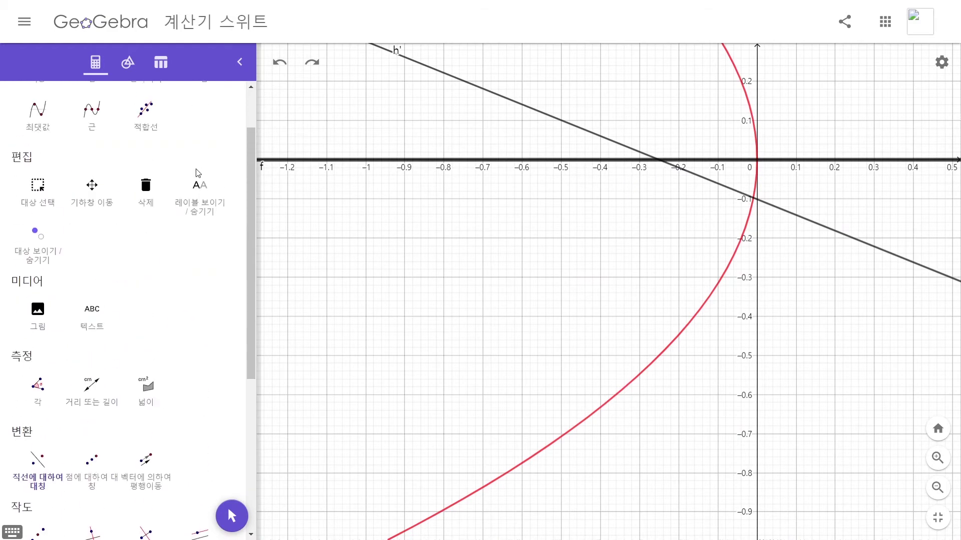
left_click(88, 142)
scroll(345, 205, "down", 4)
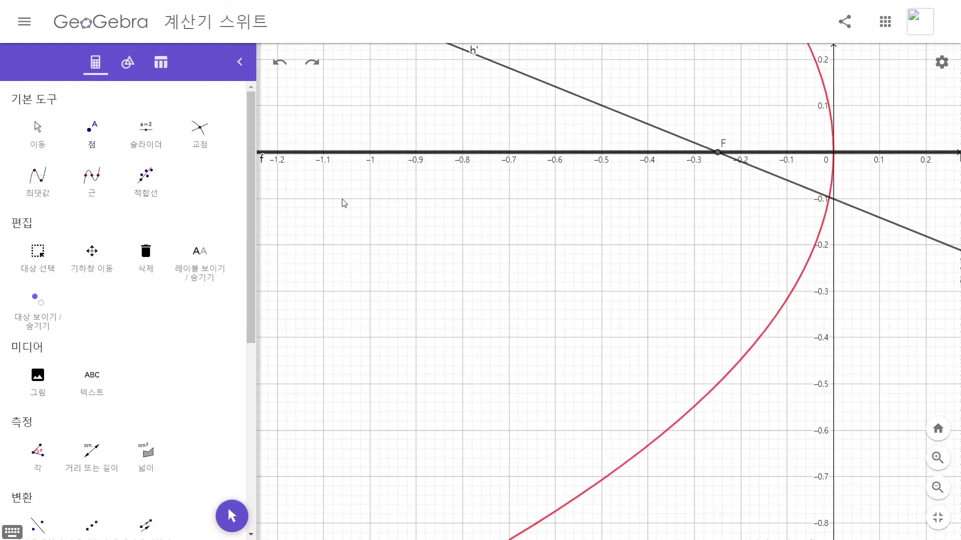
scroll(361, 199, "down", 5)
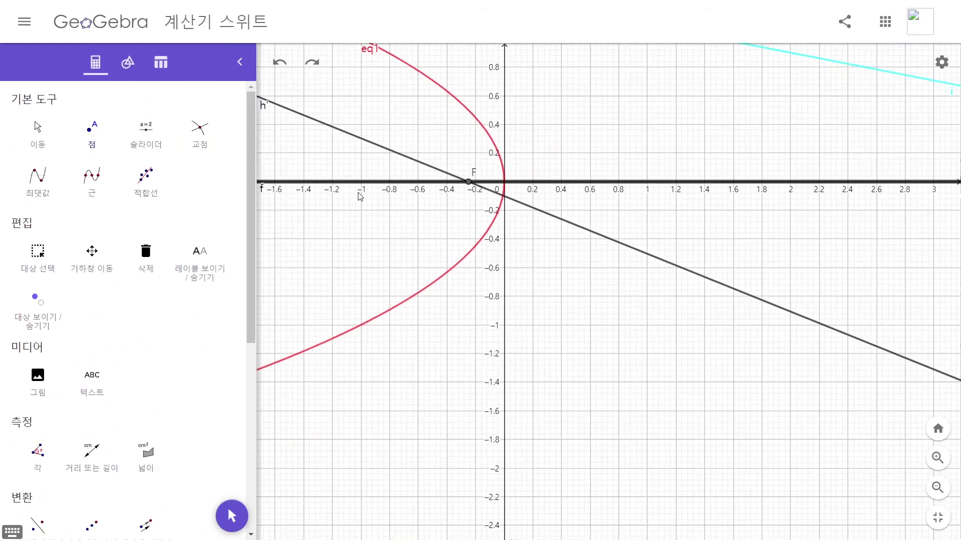
left_click(312, 62)
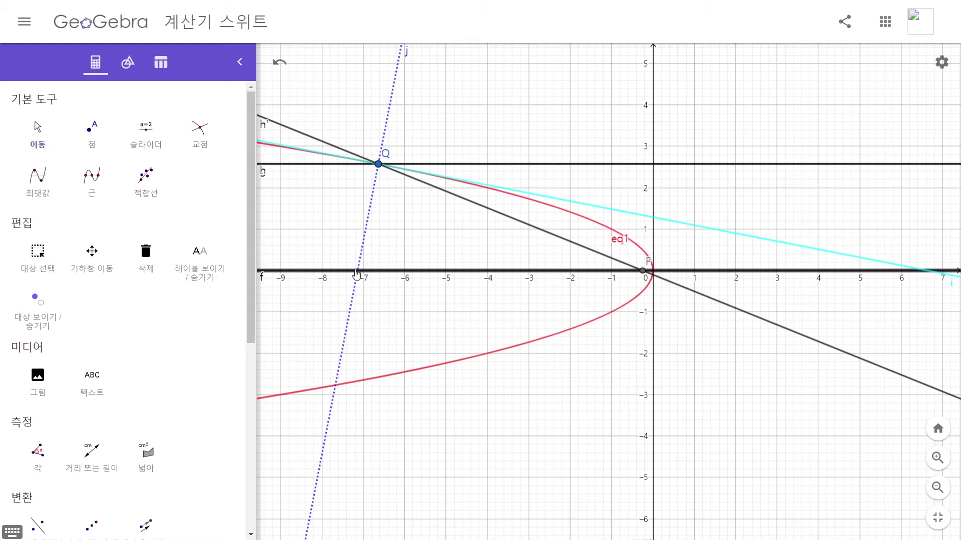
Mark intersection point P of the parabola with the x-axis and point C of the normal with the x-axis.
scroll(562, 405, "up", 10)
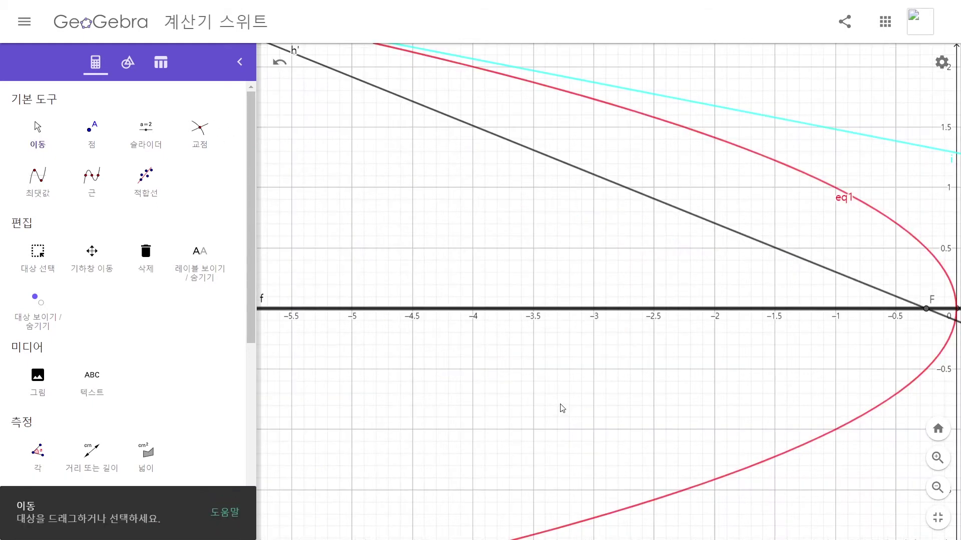
mouse_move(686, 282)
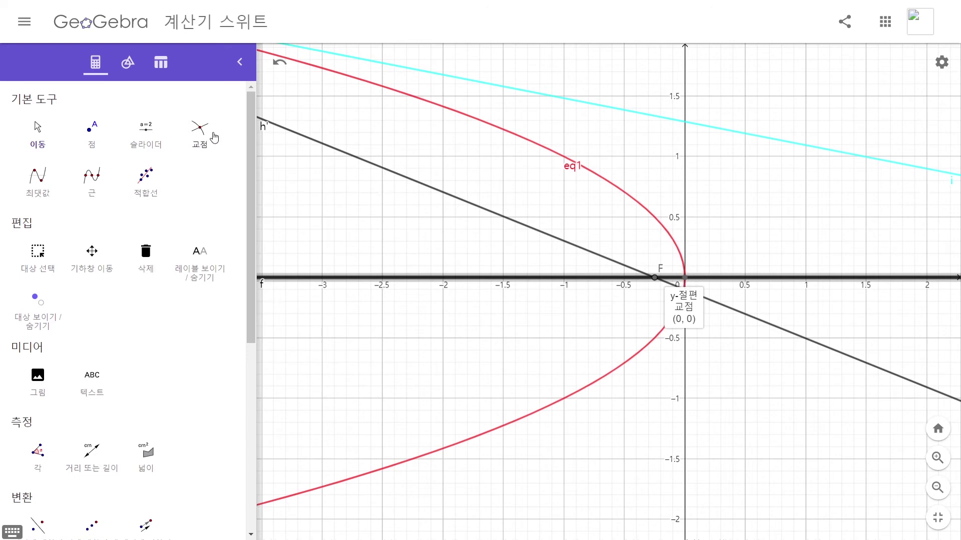
left_click(200, 131)
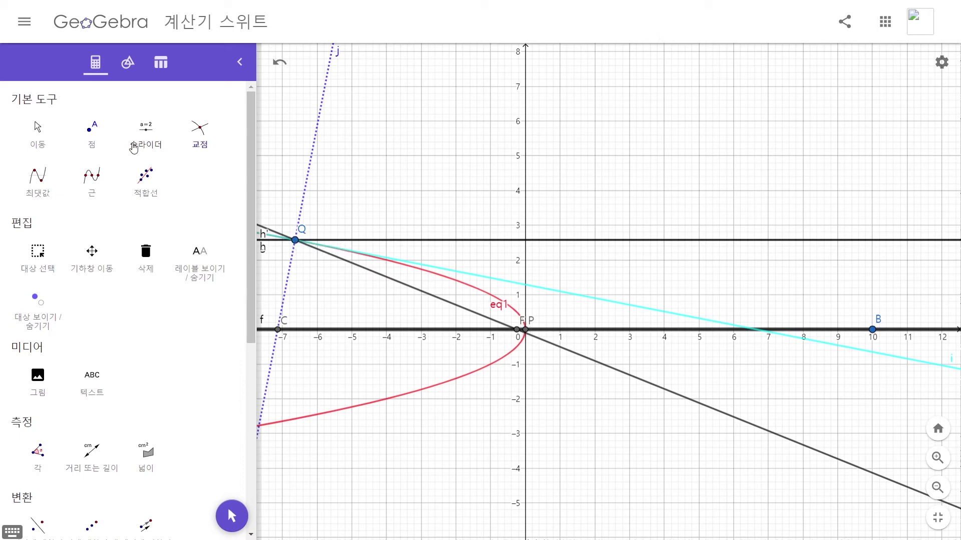
Move point Q along the parabola's upper branch toward the vertex, to about (-0.45, 0.67).
left_click(39, 131)
left_click_drag(295, 240, 511, 308)
scroll(504, 333, "up", 5)
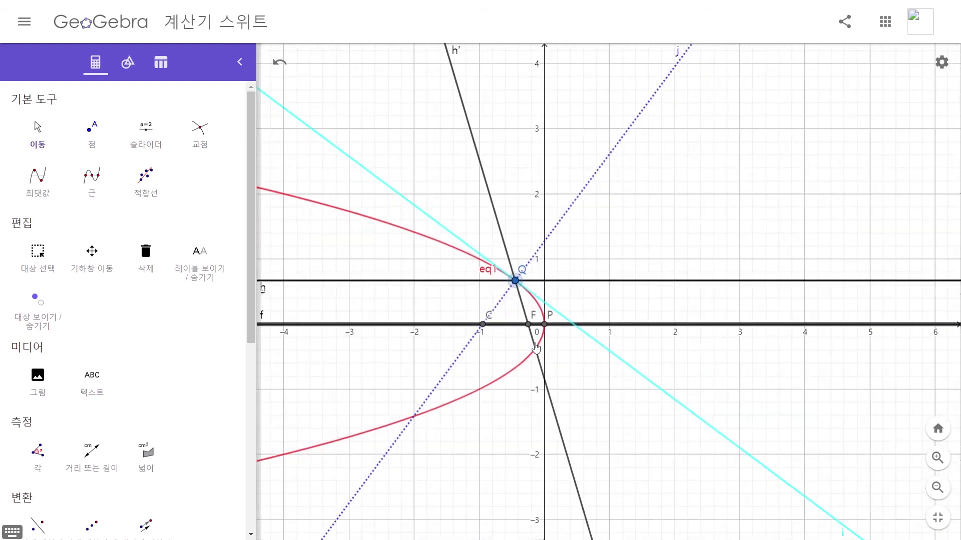
scroll(535, 347, "up", 9)
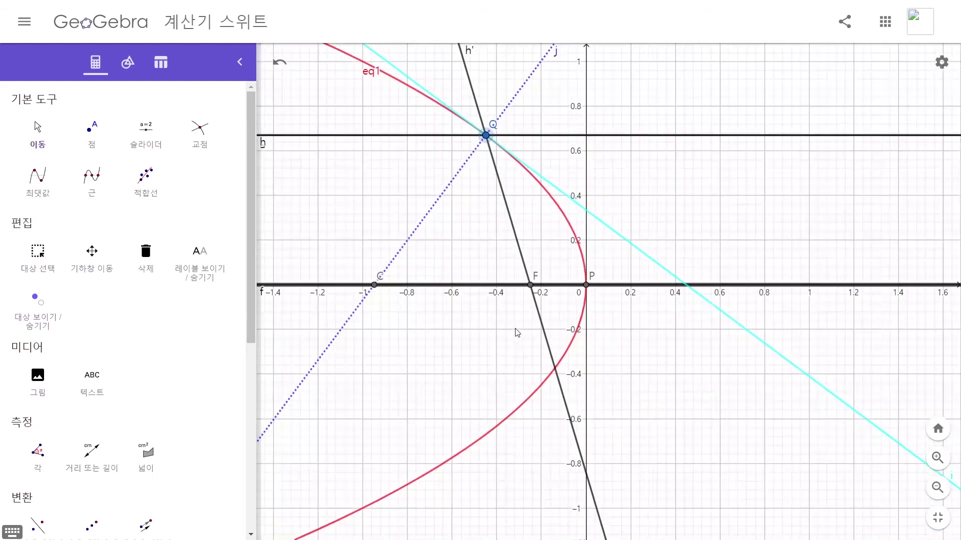
scroll(517, 333, "up", 2)
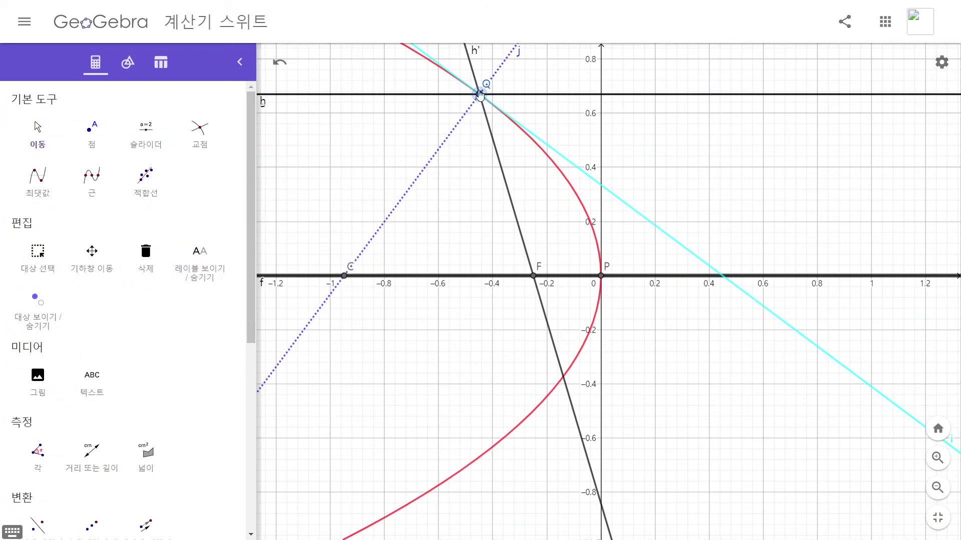
Bring point Q closer to vertex P, first to a height of about 0.19 and further down the parabola from there.
left_click_drag(484, 95, 596, 224)
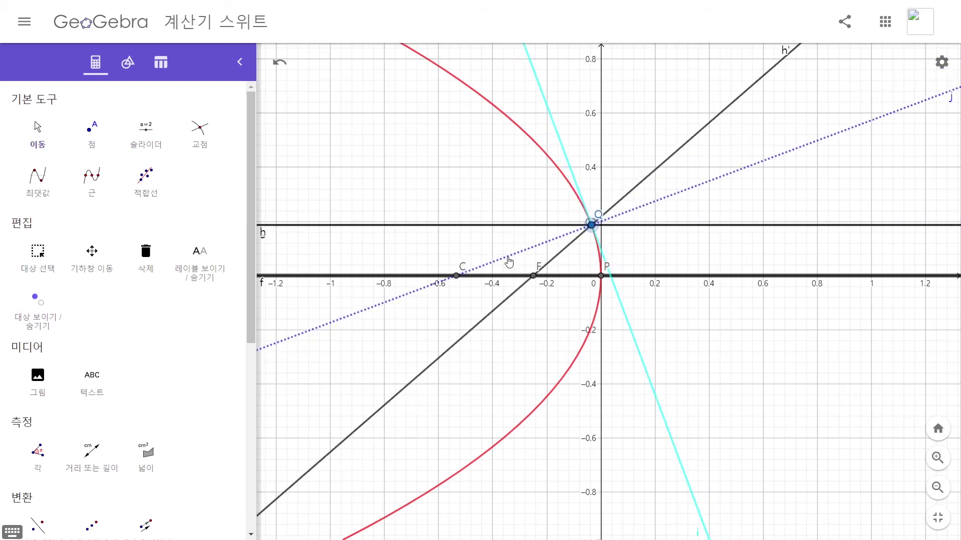
scroll(509, 261, "up", 10)
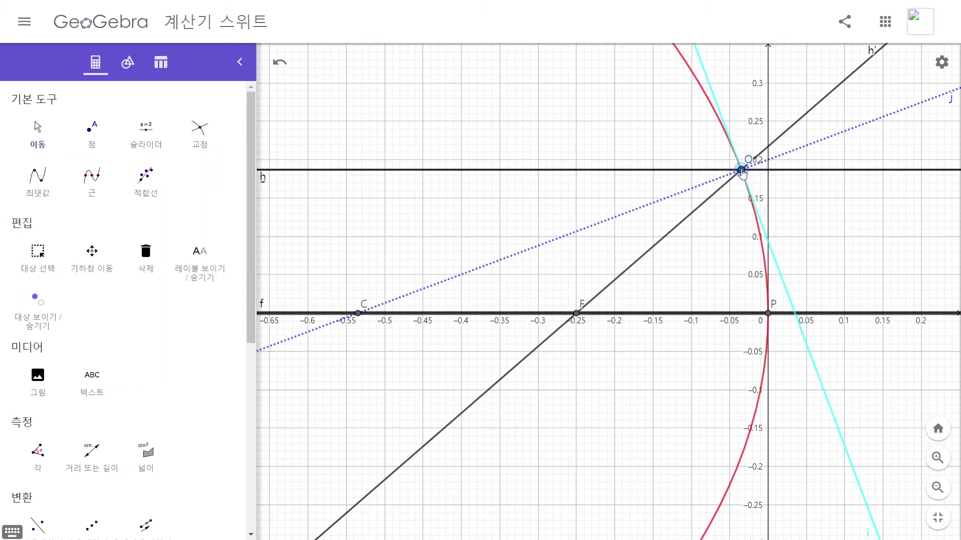
left_click_drag(742, 173, 770, 278)
scroll(749, 269, "down", 5)
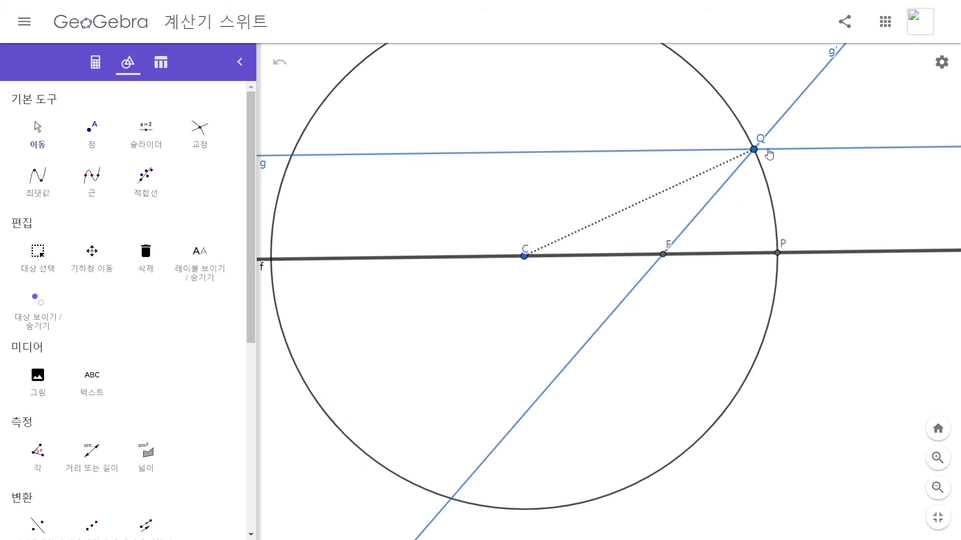
In the circular mirror construction, slide point Q along the circle toward P and part of the way back.
left_click_drag(755, 155, 762, 202)
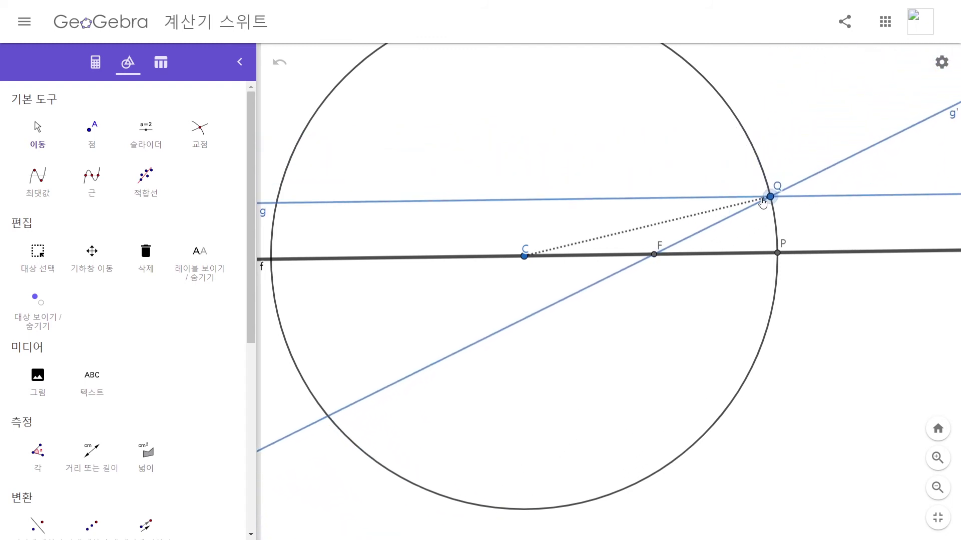
left_click_drag(762, 202, 767, 175)
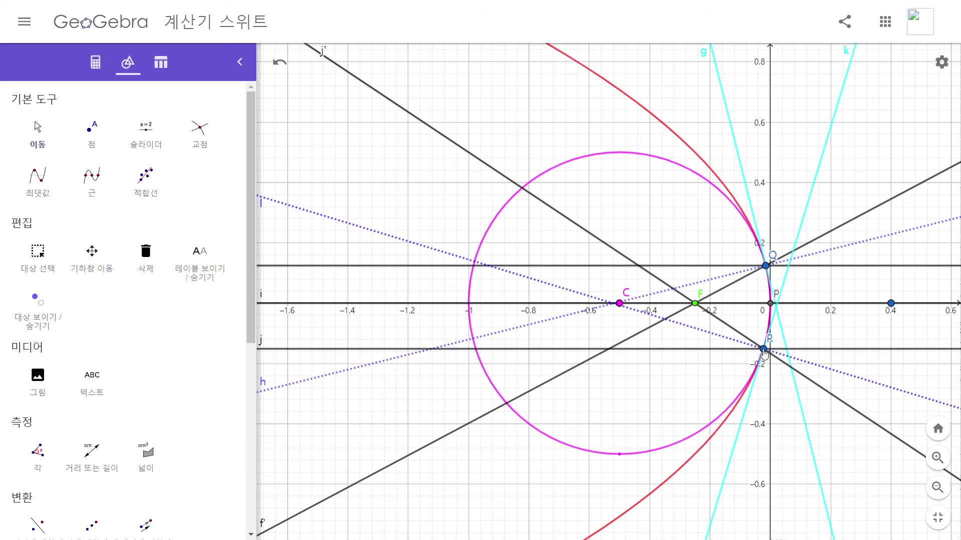
In the parabola-and-circle construction, move Q to about (-0.29, 0.53) and R to about (-0.29, -0.54), away from the vertex.
left_click(619, 302)
left_click_drag(766, 265, 684, 142)
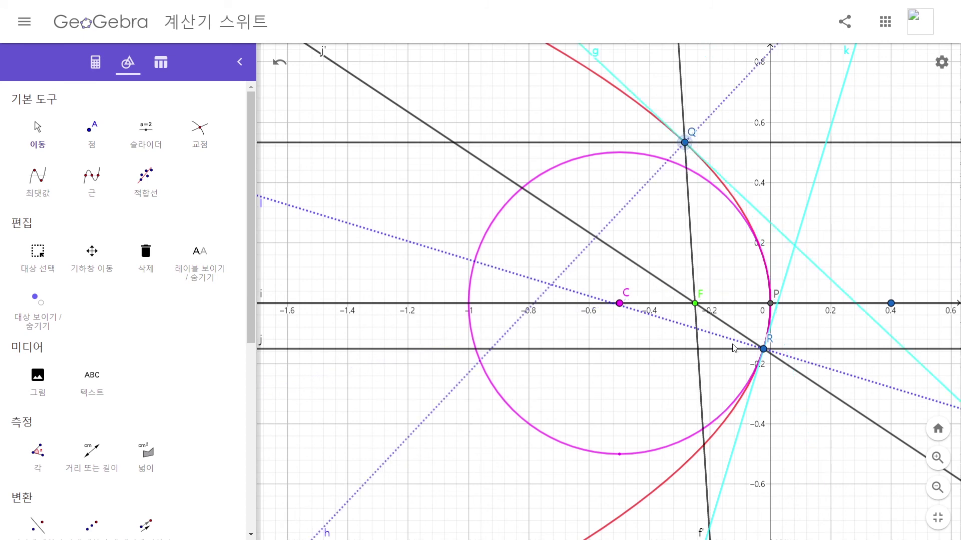
left_click_drag(772, 338, 695, 482)
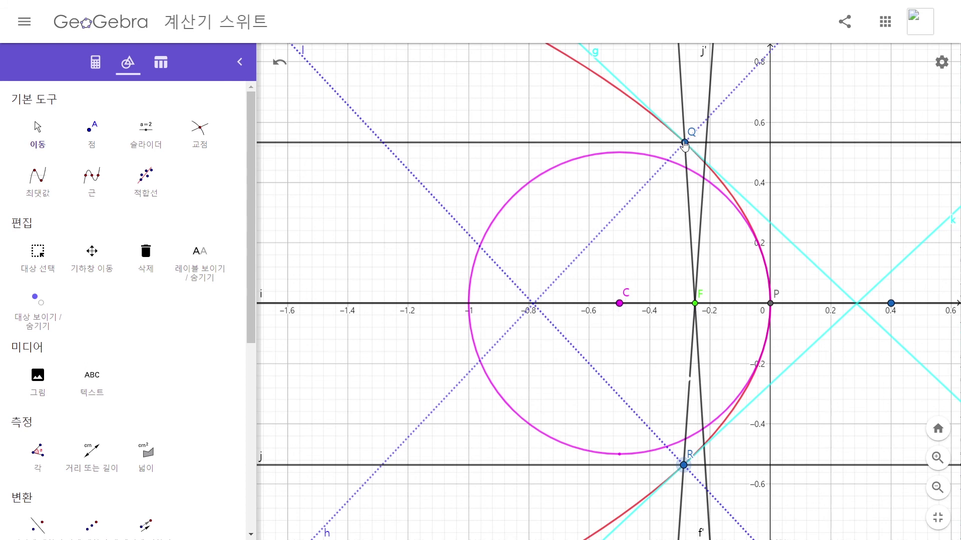
Bring Q and R back toward the vertex in alternating moves, ending at heights of about 0.19 and -0.14.
left_click_drag(684, 145, 720, 249)
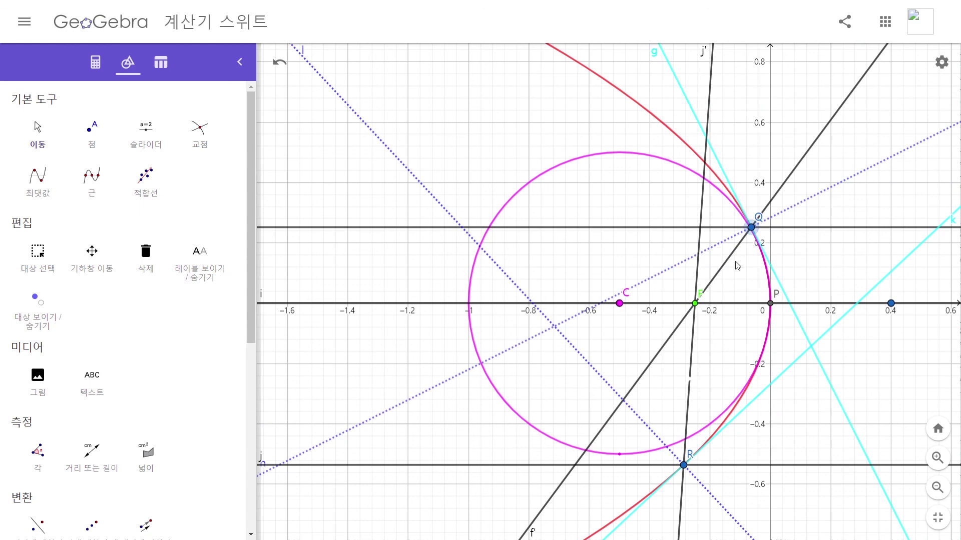
left_click_drag(684, 465, 755, 372)
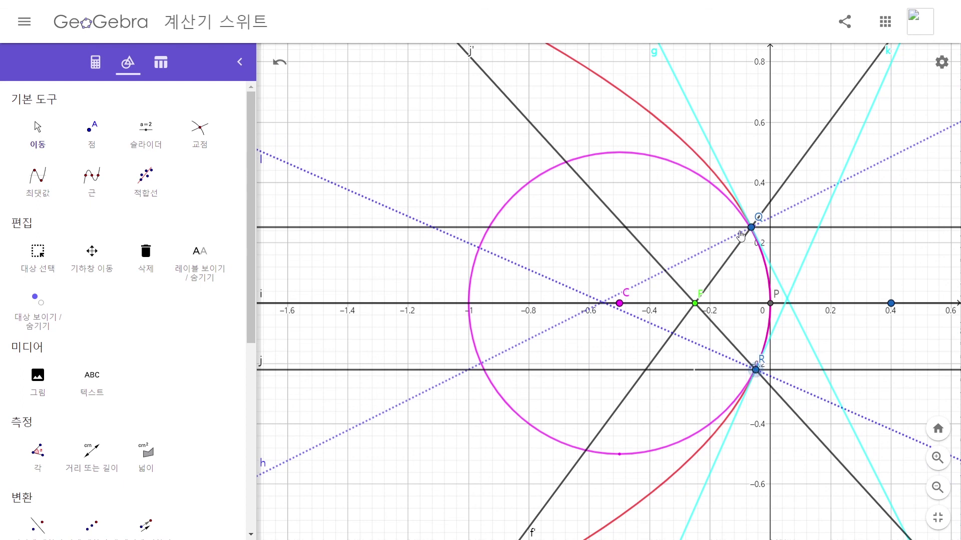
left_click_drag(751, 229, 757, 252)
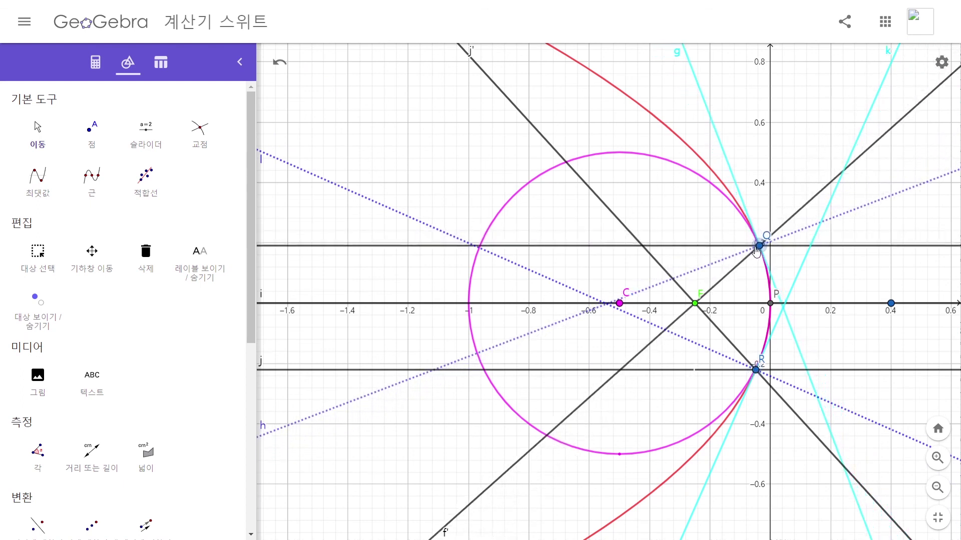
left_click_drag(756, 371, 768, 350)
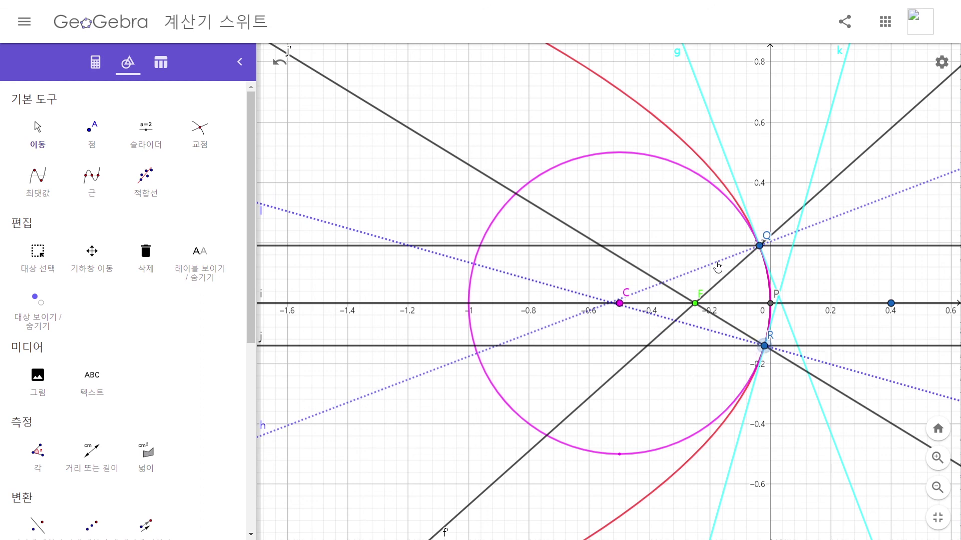
Lower Q to a height of about 0.13, raise R to about -0.10, and shift Q back up to about 0.18.
left_click_drag(760, 246, 767, 268)
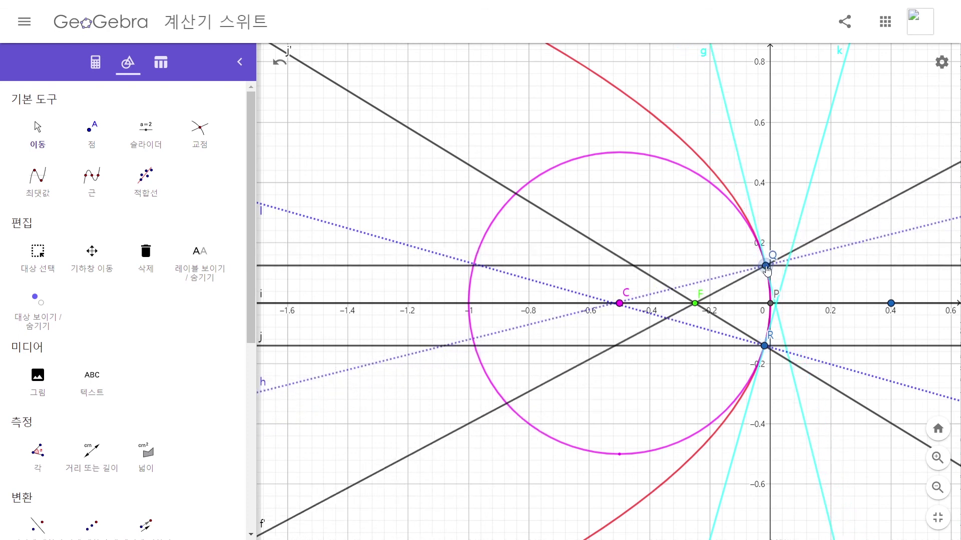
left_click_drag(766, 350, 769, 338)
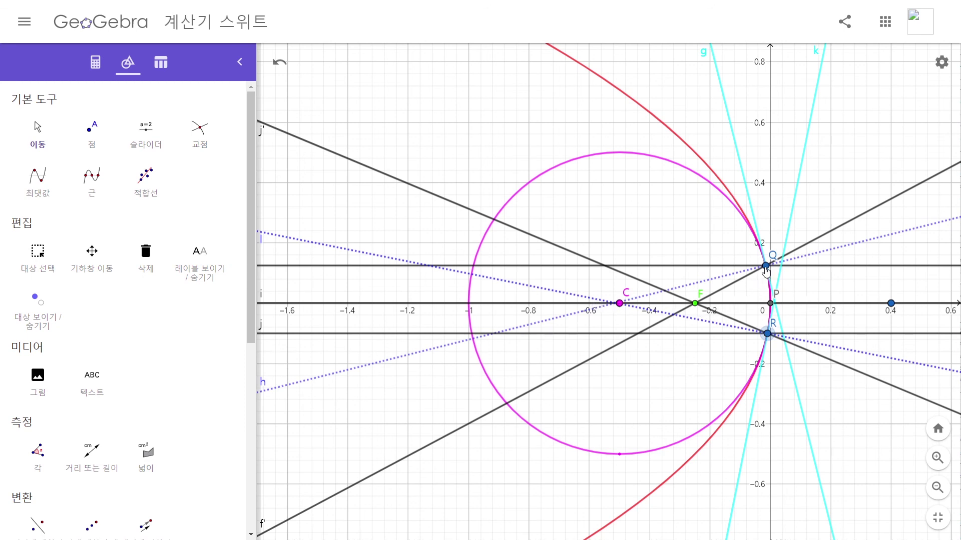
left_click_drag(766, 269, 747, 258)
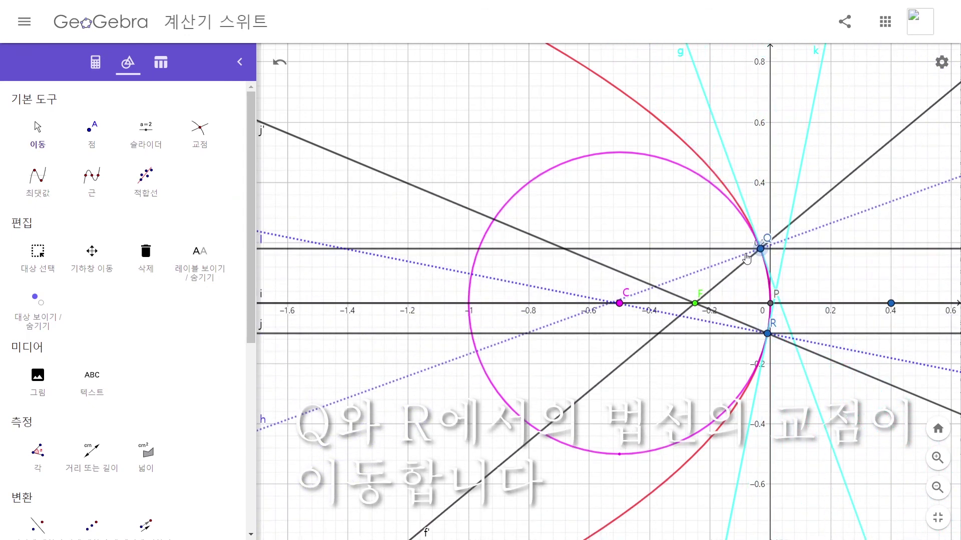